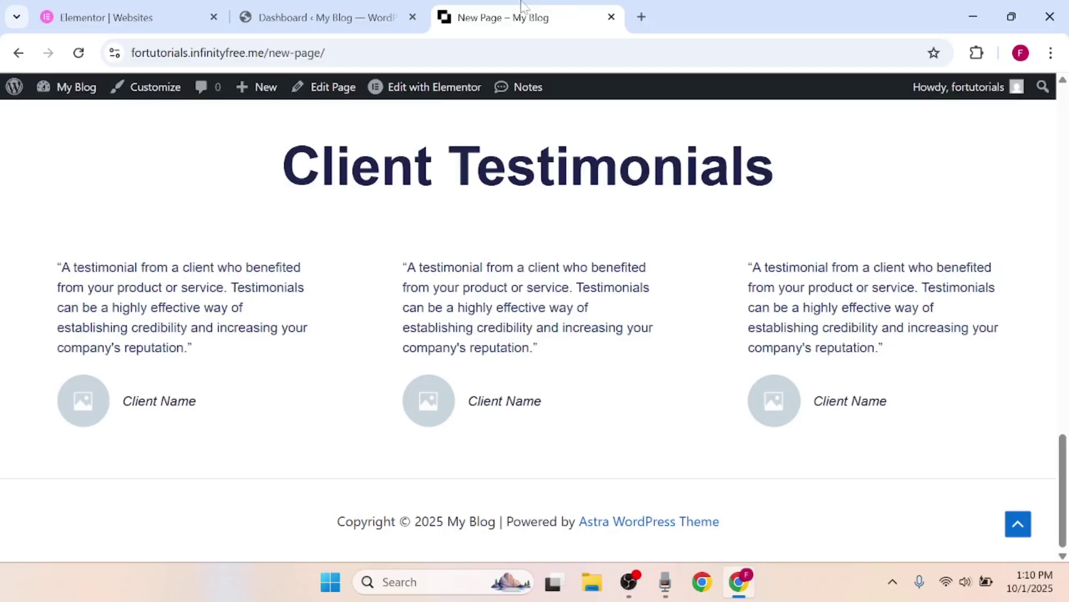
- Search the WordPress plugin directory for "header and footer", and install and activate Ultimate Addons for Elementor
left_click(379, 6)
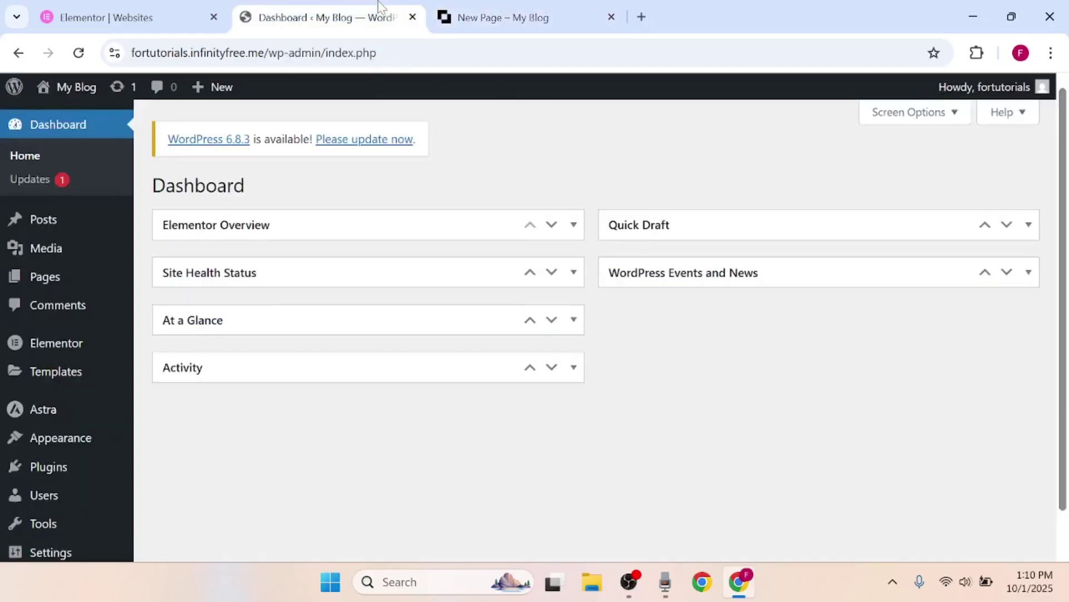
mouse_move(60, 468)
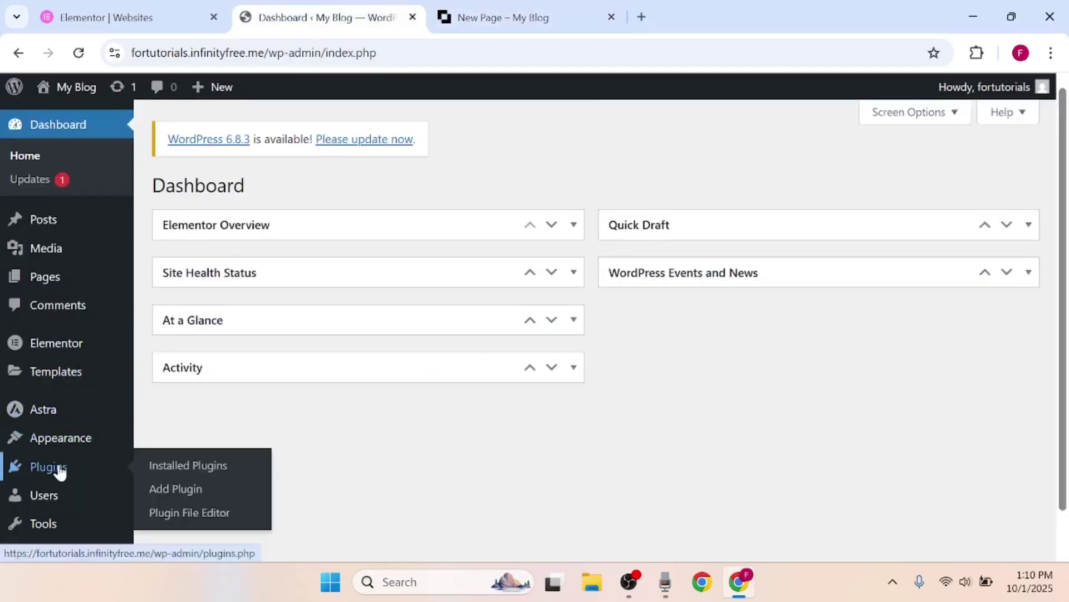
left_click(176, 492)
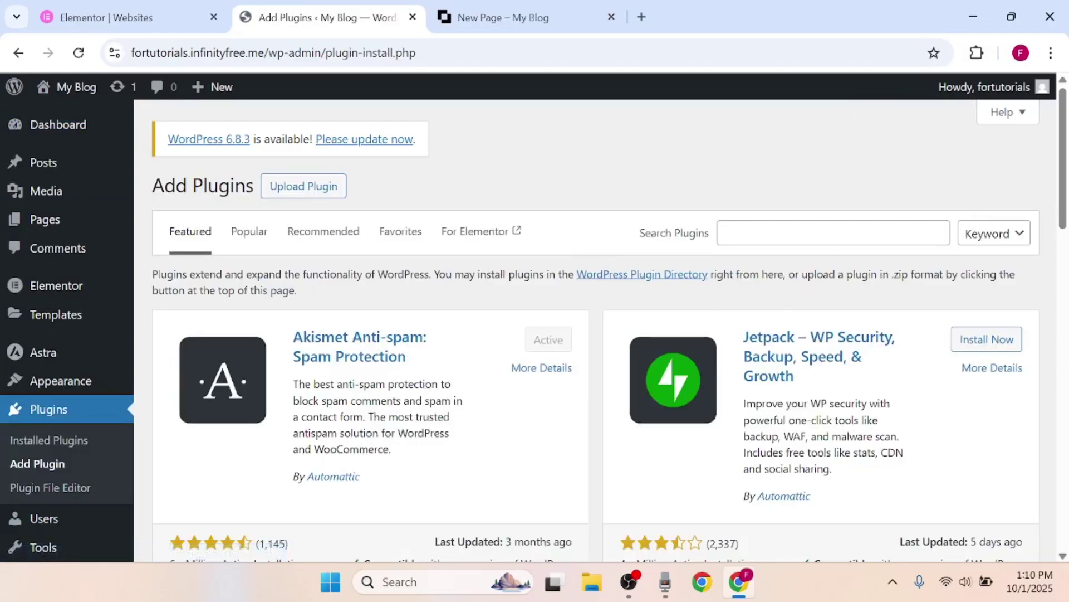
left_click(833, 232)
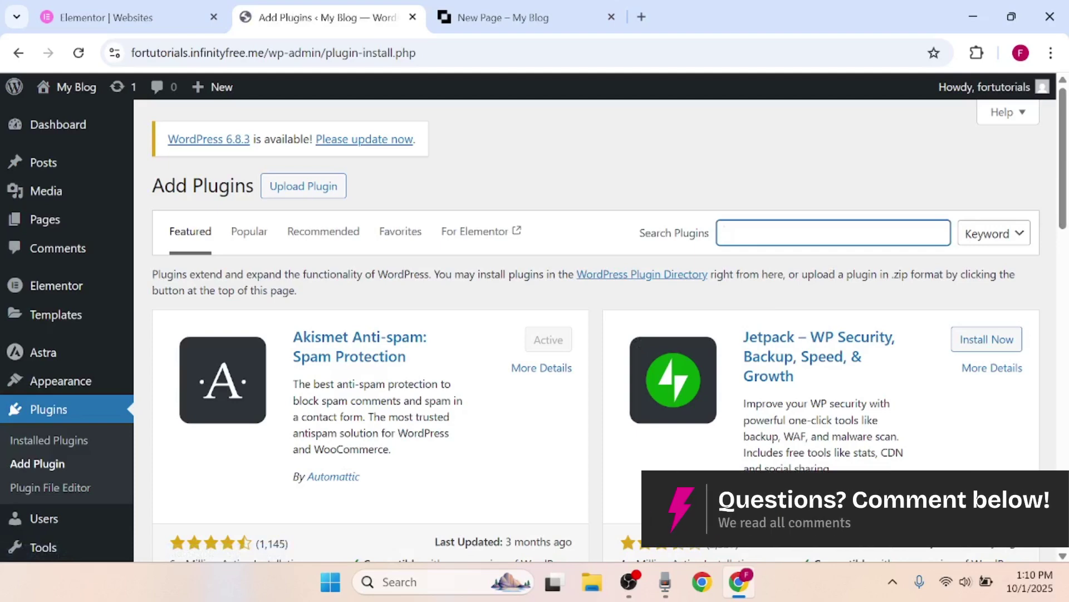
type("header and footer")
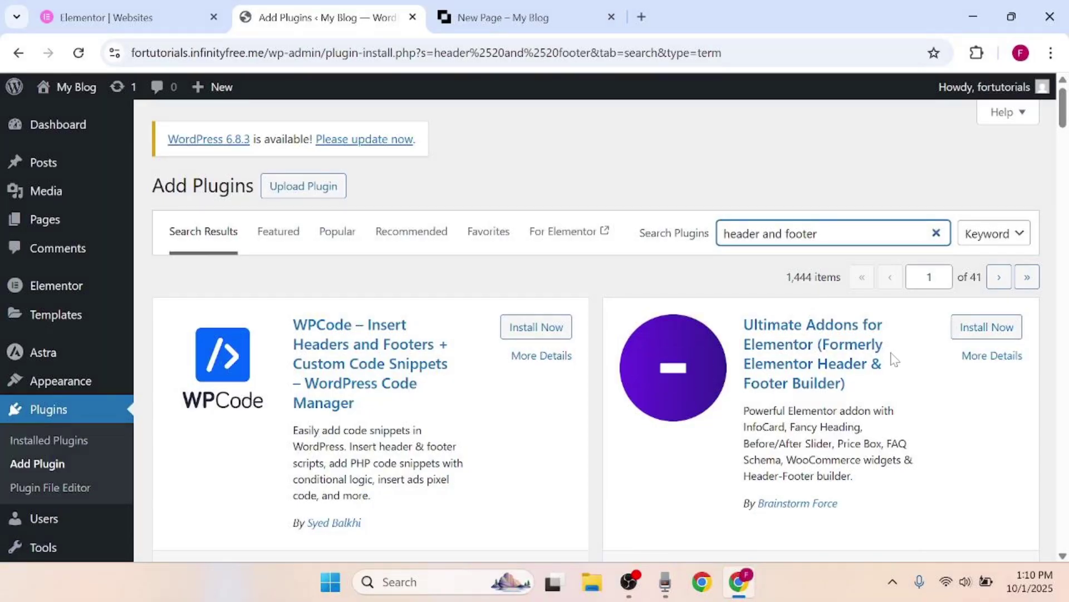
left_click(989, 327)
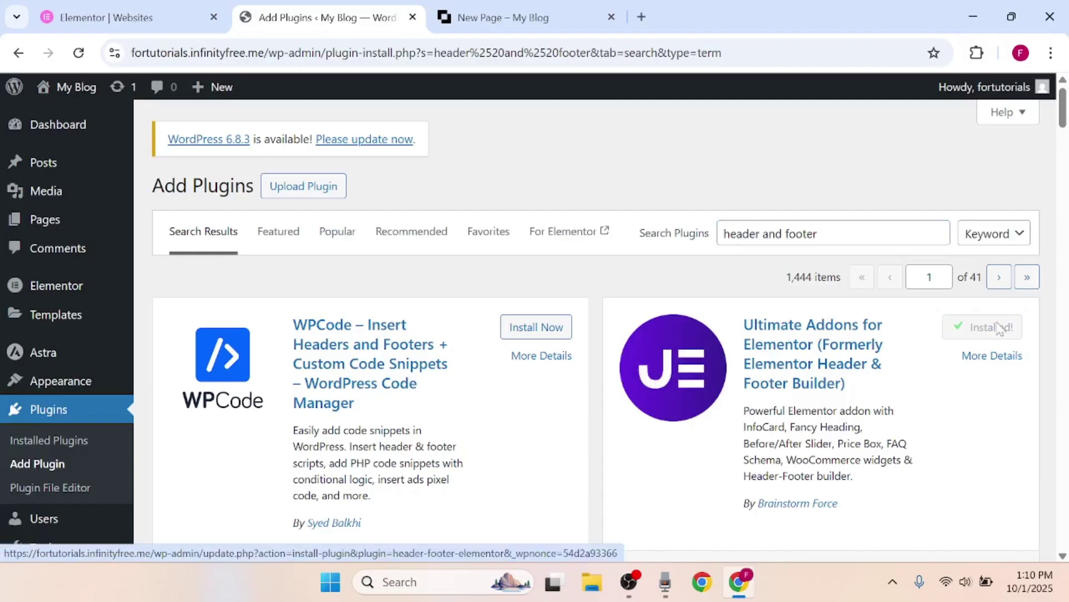
left_click(995, 327)
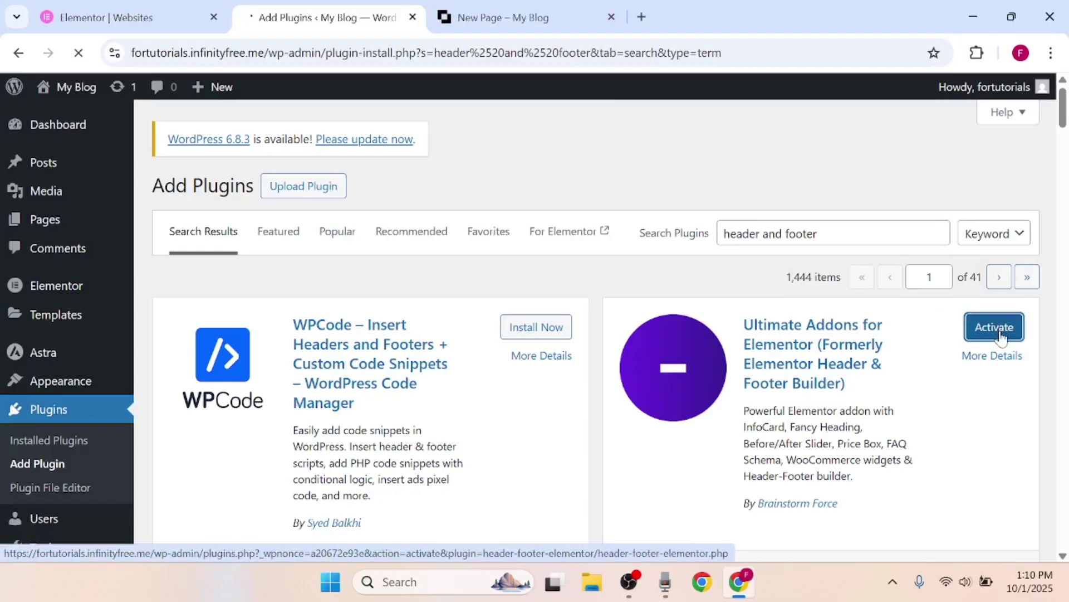
- Open the Header & Footer template list of the Ultimate Addons for Elementor plugin
scroll(701, 312, "down", 10)
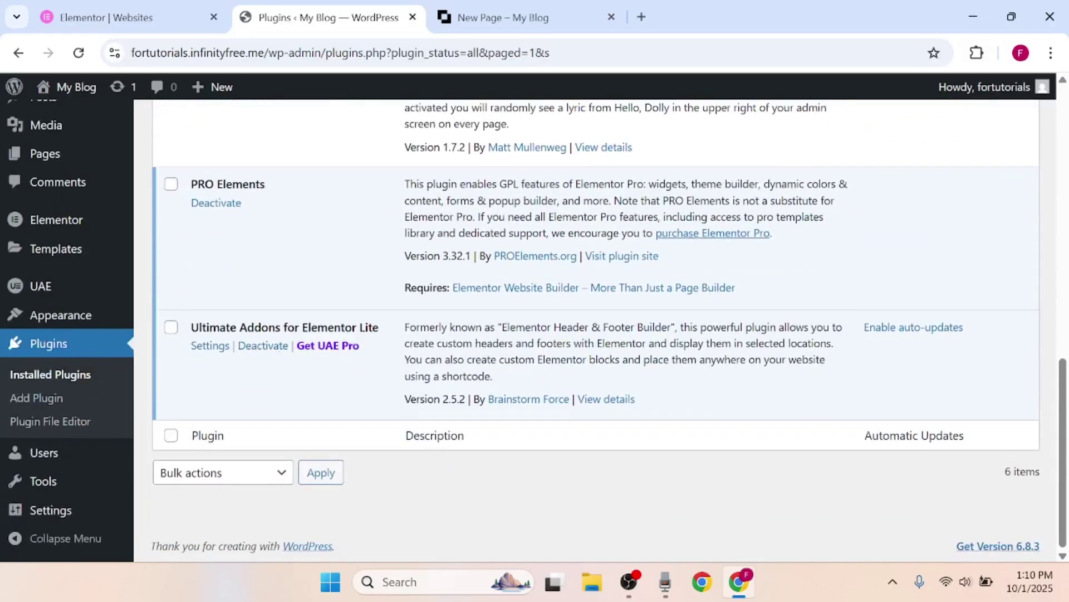
left_click(217, 352)
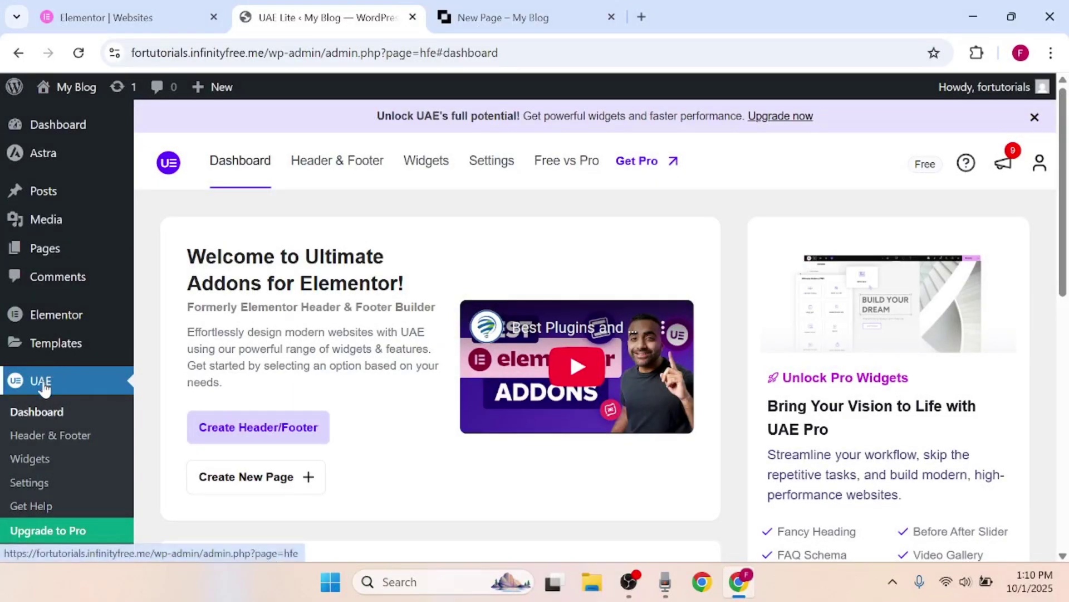
left_click(49, 440)
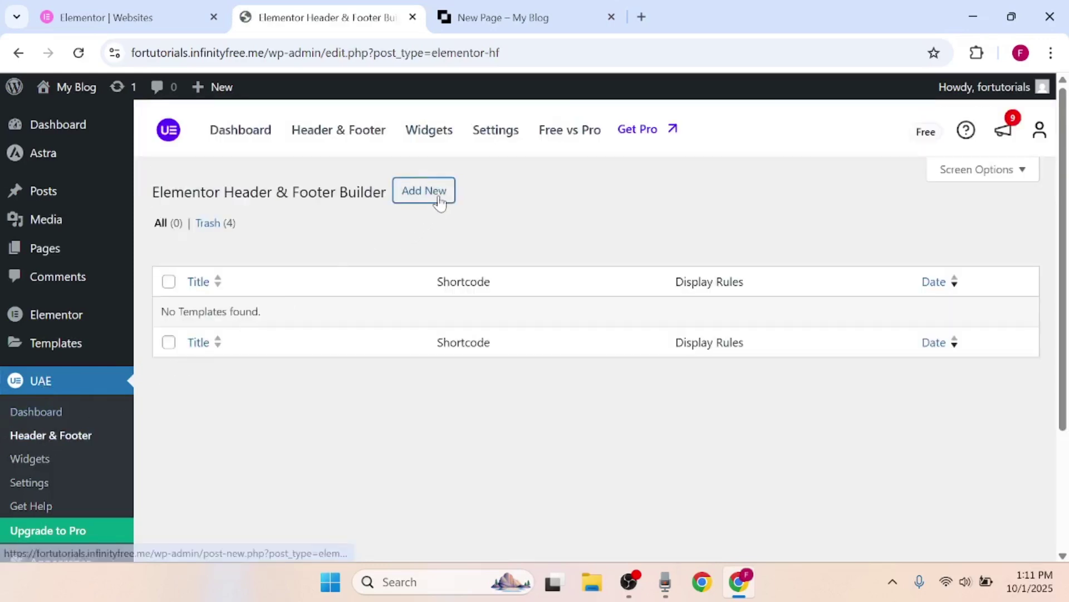
- Create a new header and footer template titled "Footer 1" and open it for editing with Elementor
left_click(432, 196)
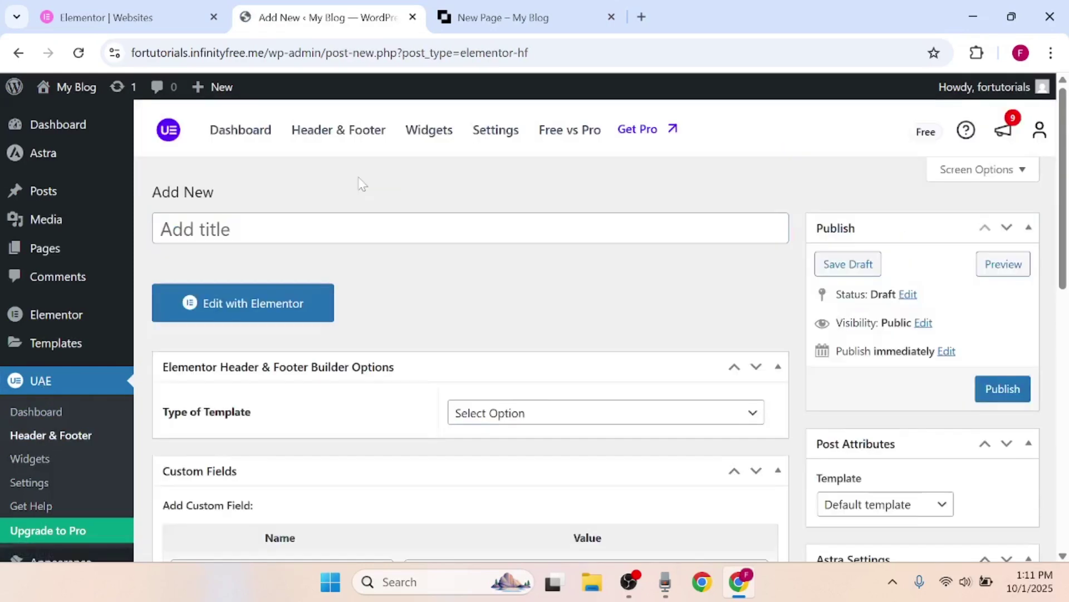
left_click(338, 218)
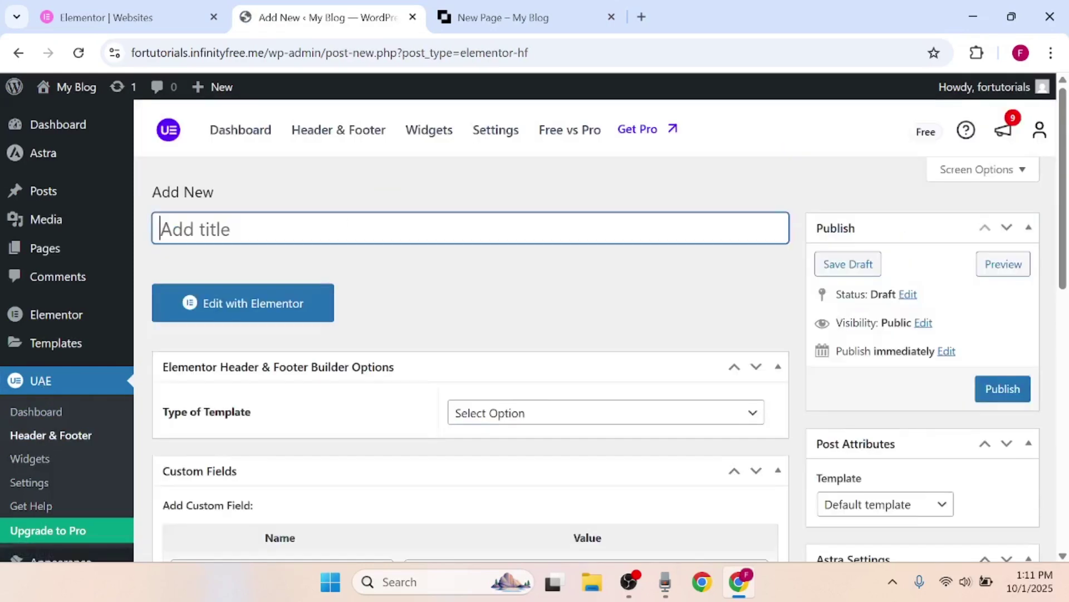
type("Footer 1")
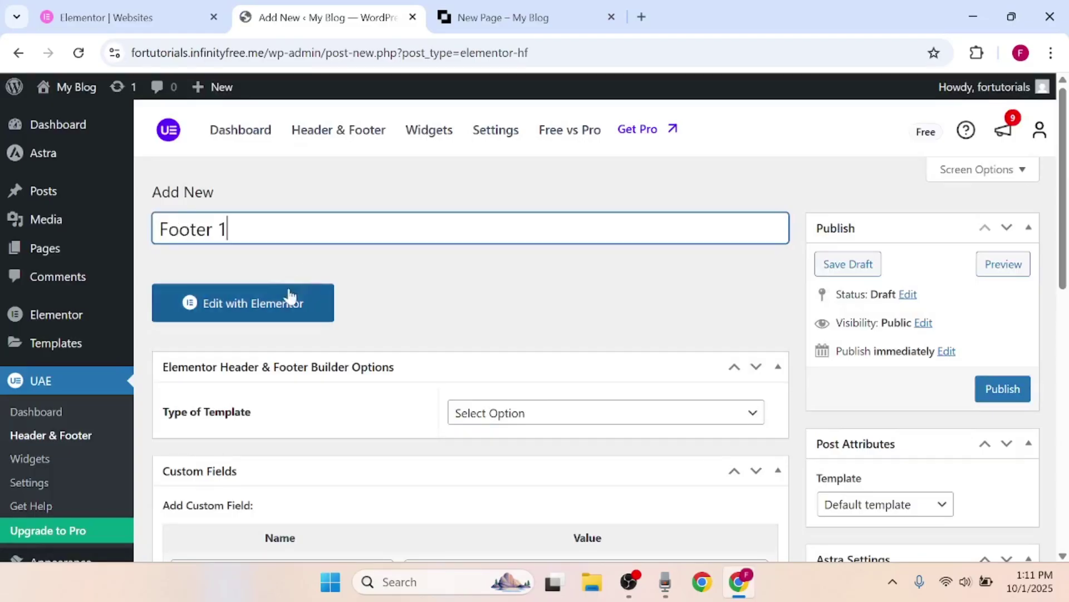
left_click(279, 309)
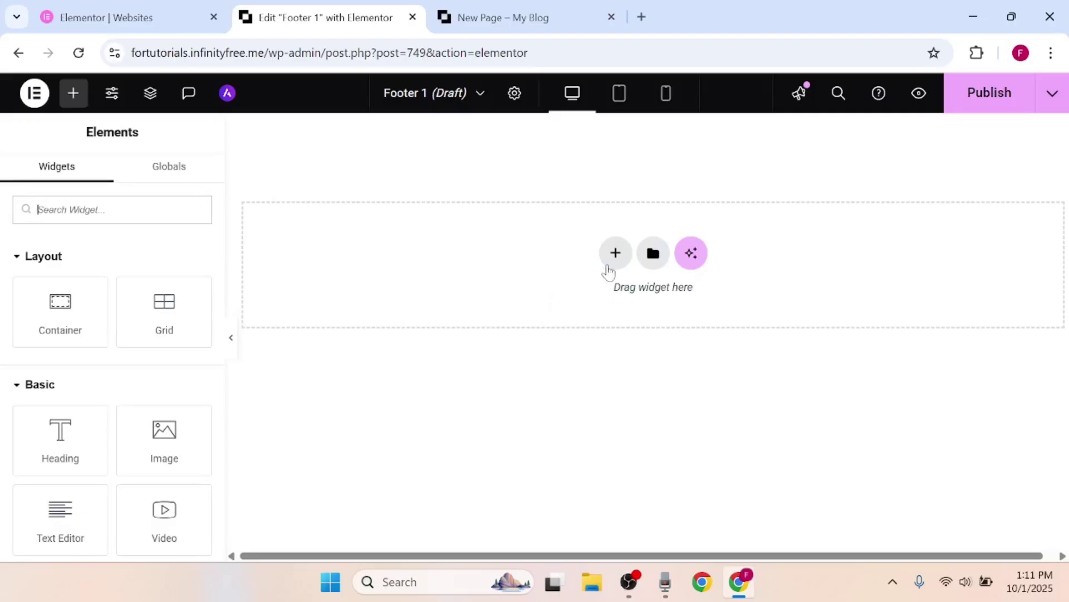
- Add a container with the six-cell structure of three columns in two rows to the empty footer
left_click(615, 254)
left_click(626, 312)
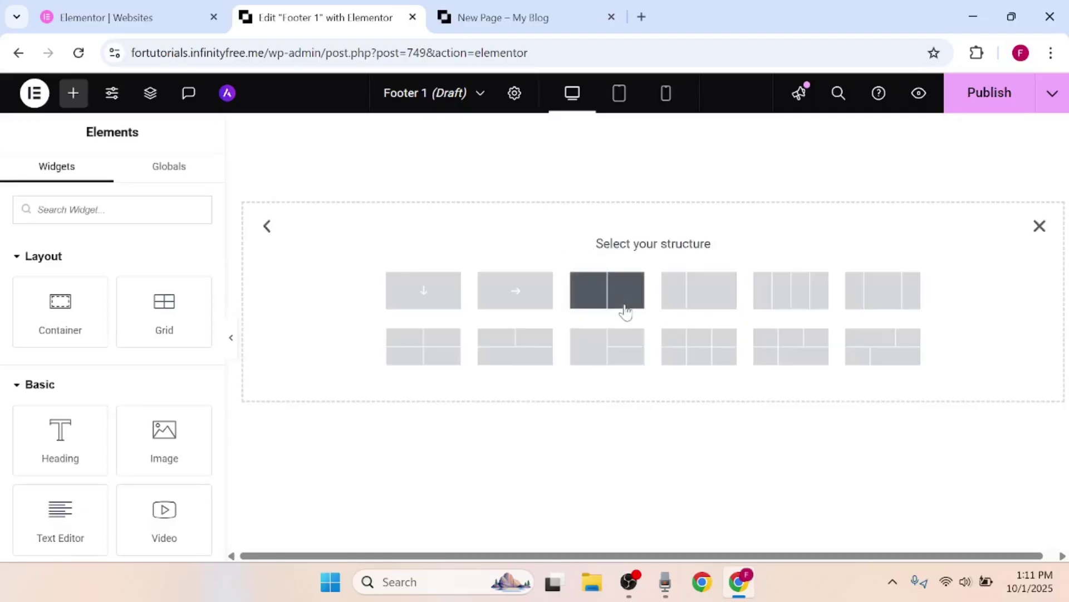
left_click(715, 365)
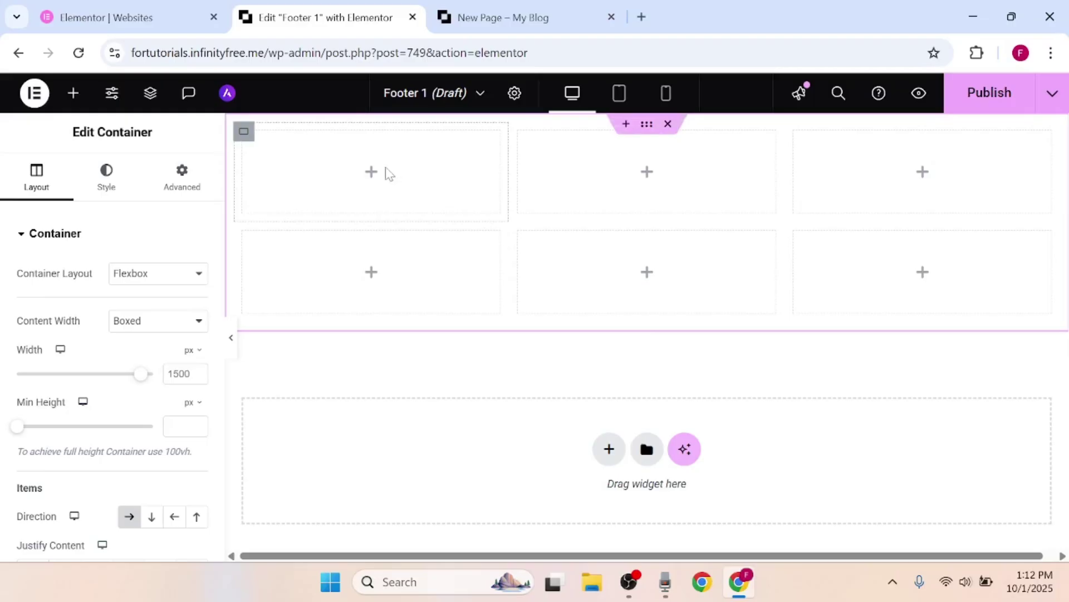
- Narrow the first cell of the upper row to about 10.7% width and place the UAE Site Logo widget in it
left_click_drag(503, 164, 328, 168)
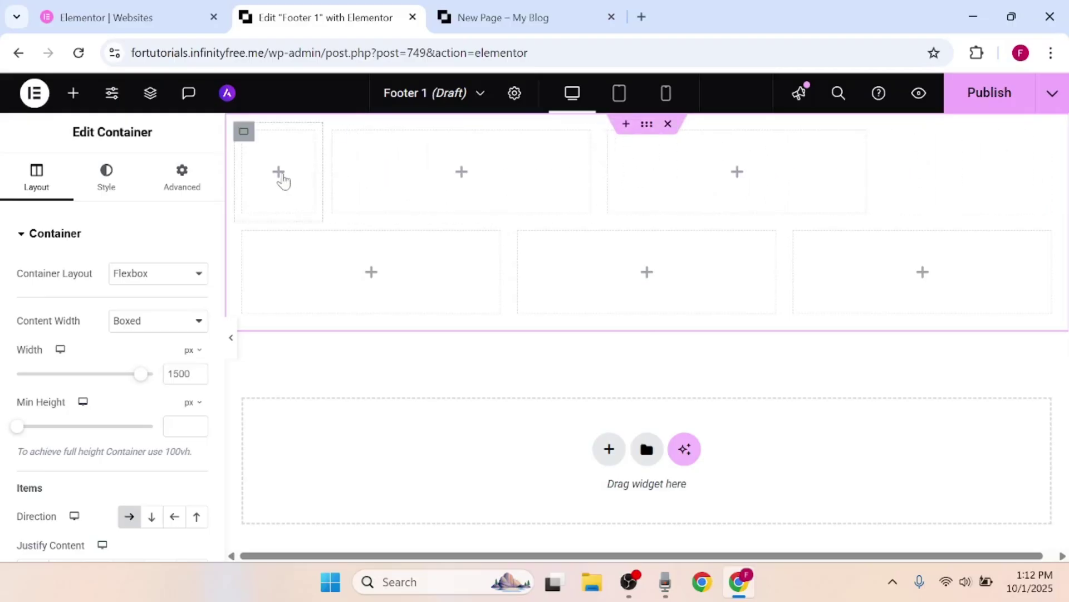
left_click(281, 179)
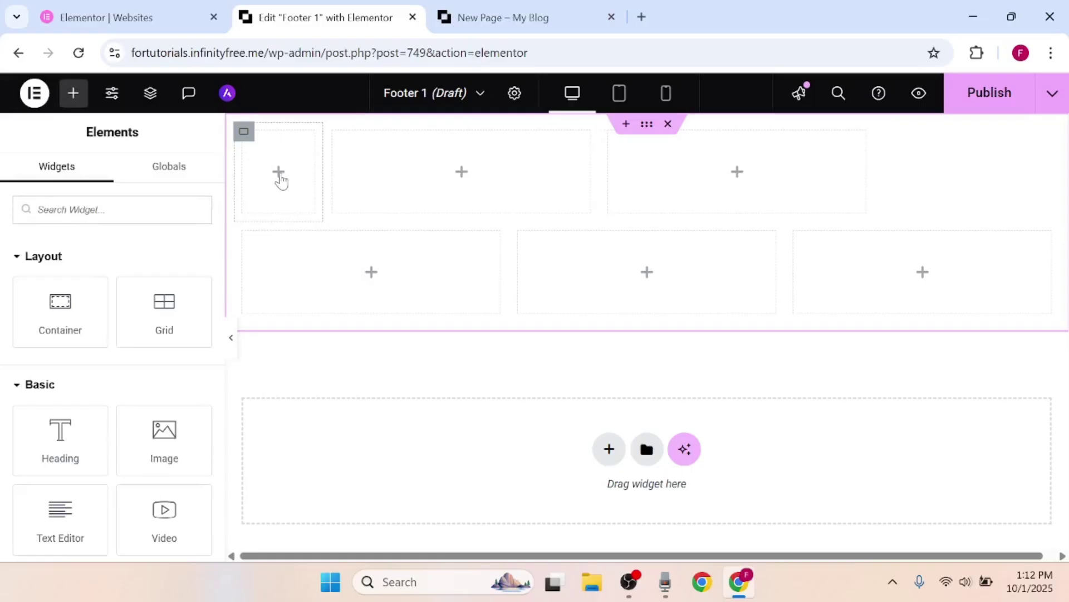
type("logo")
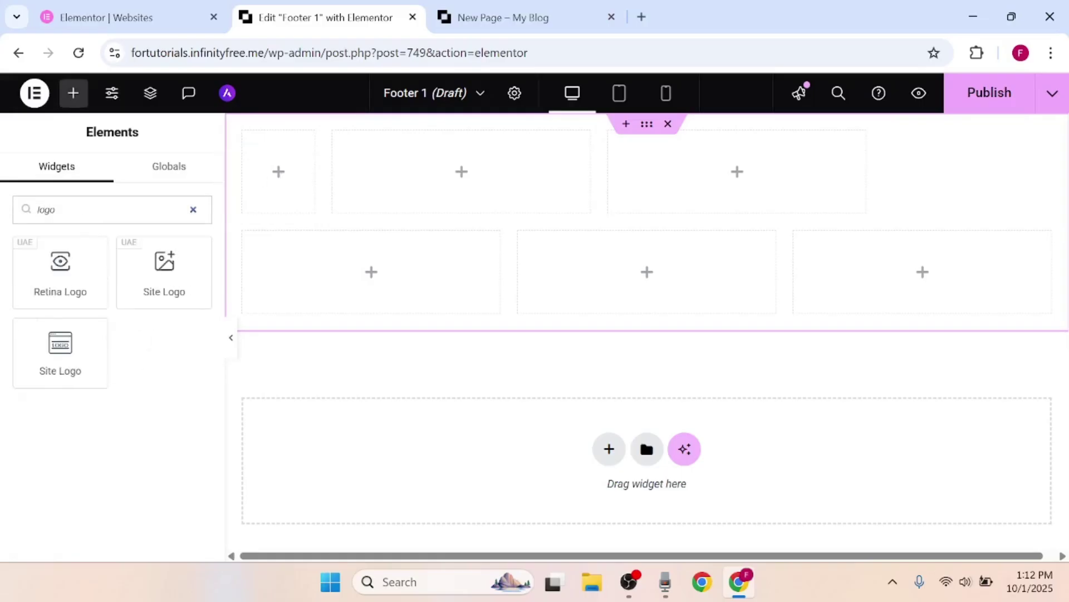
left_click_drag(172, 303, 269, 179)
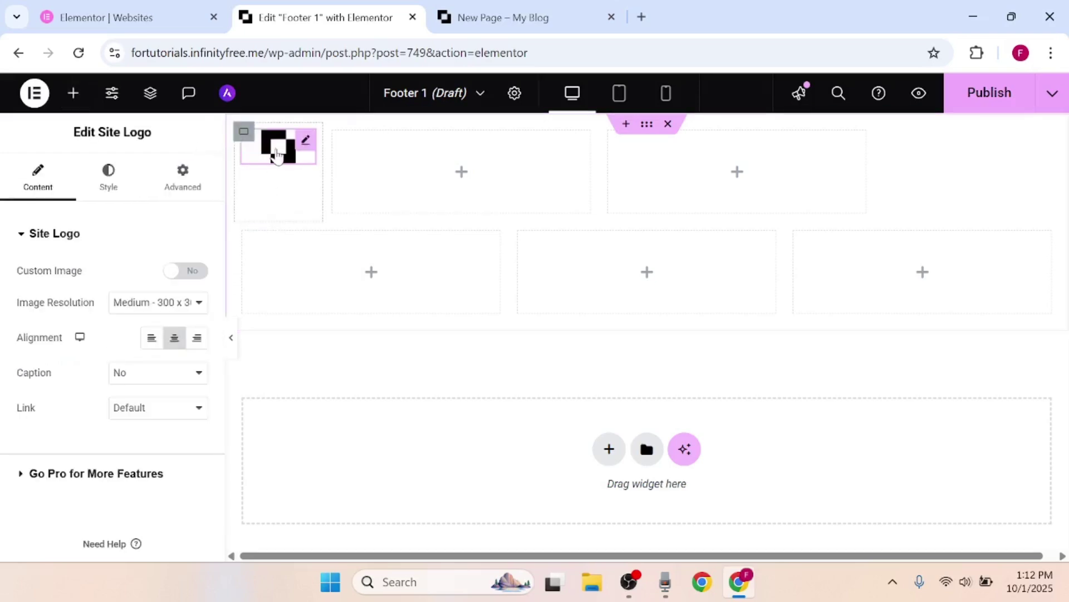
left_click_drag(321, 157, 319, 157)
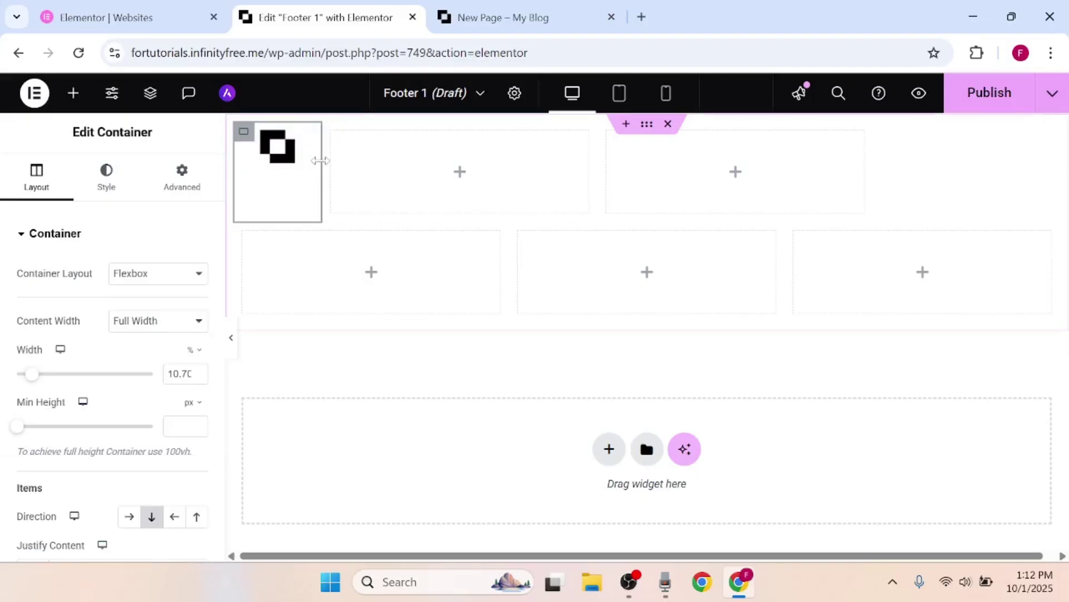
- Set the site logo's width to 45% in its style settings
left_click(281, 146)
left_click(183, 179)
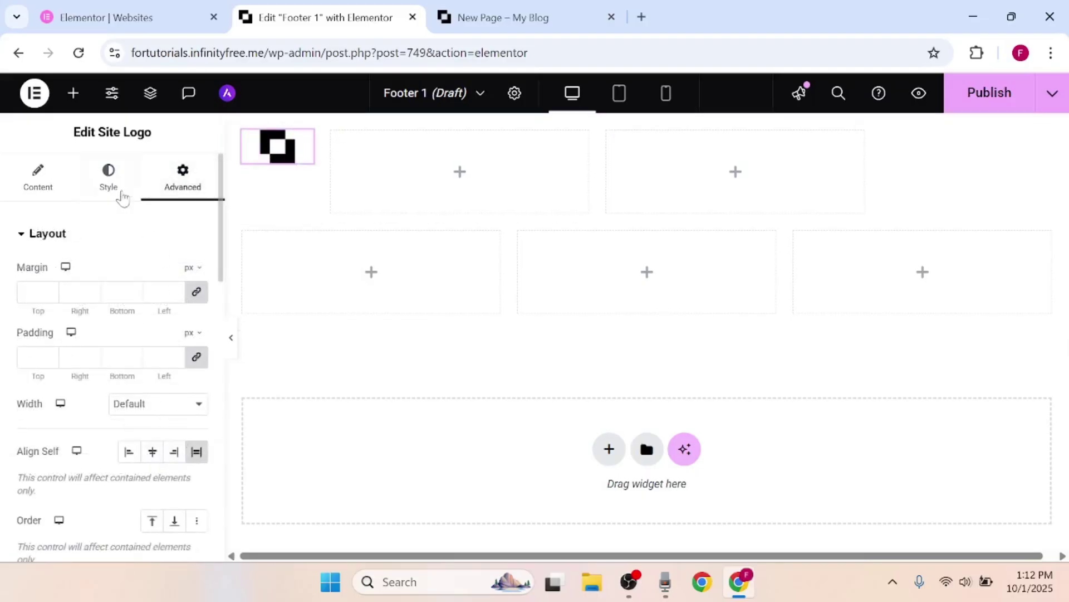
left_click(120, 192)
left_click_drag(19, 291, 81, 320)
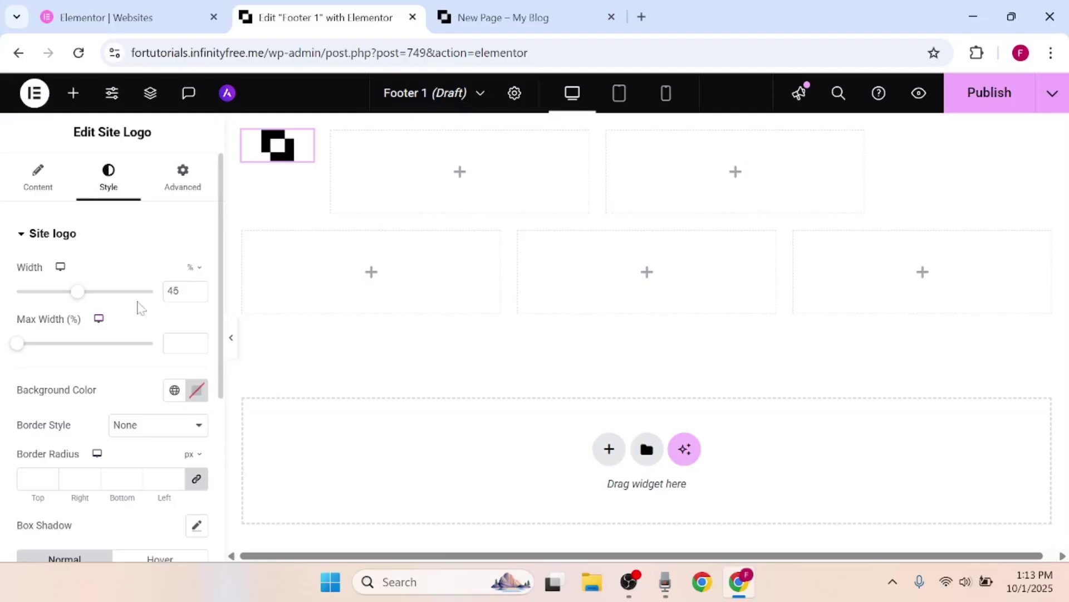
- Narrow the third cell of the upper row to about 18.8% width and widen the middle cell to fill the row
left_click(678, 171)
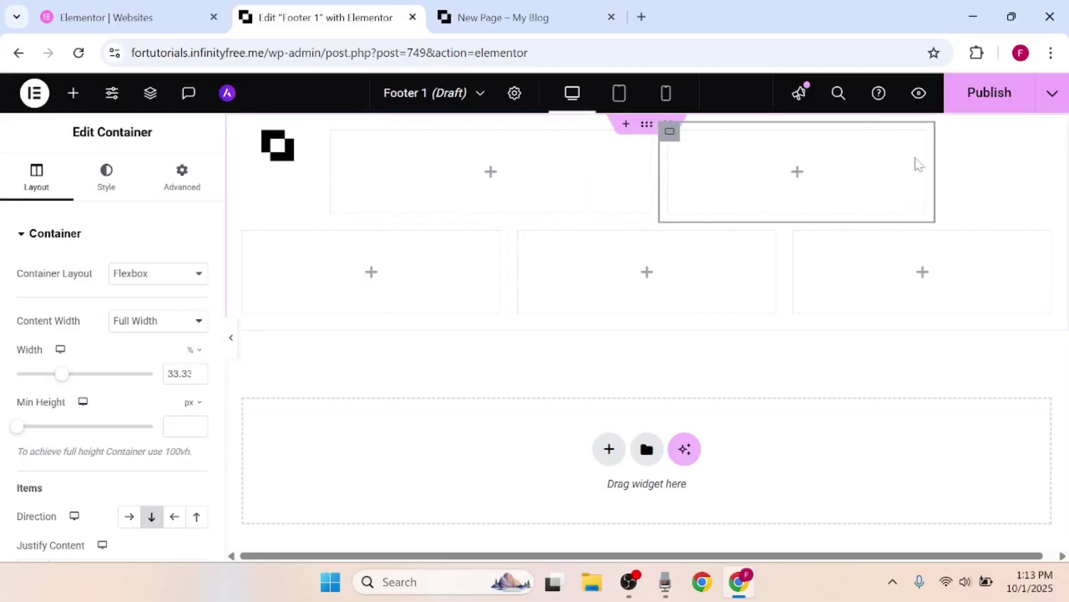
left_click_drag(918, 164, 816, 173)
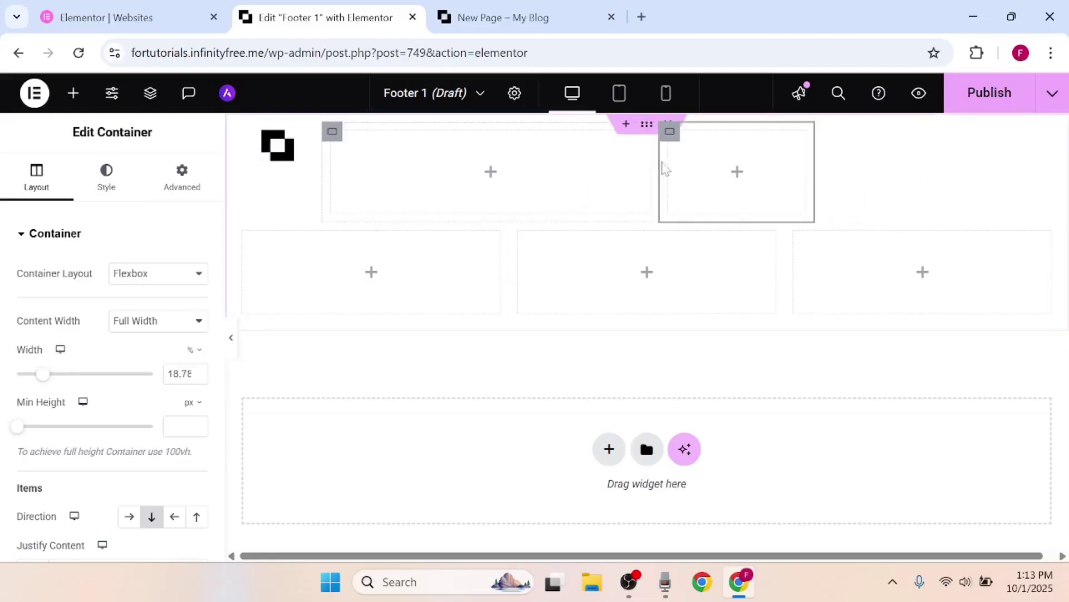
left_click_drag(663, 168, 950, 162)
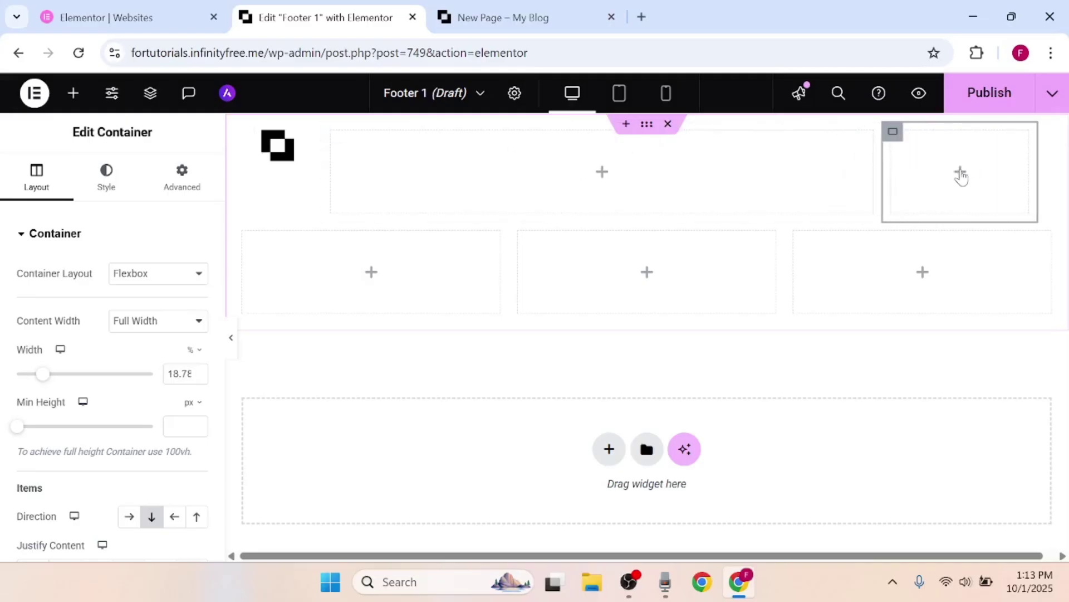
- Place a Social Icons widget in the narrow third cell of the upper row
left_click(961, 174)
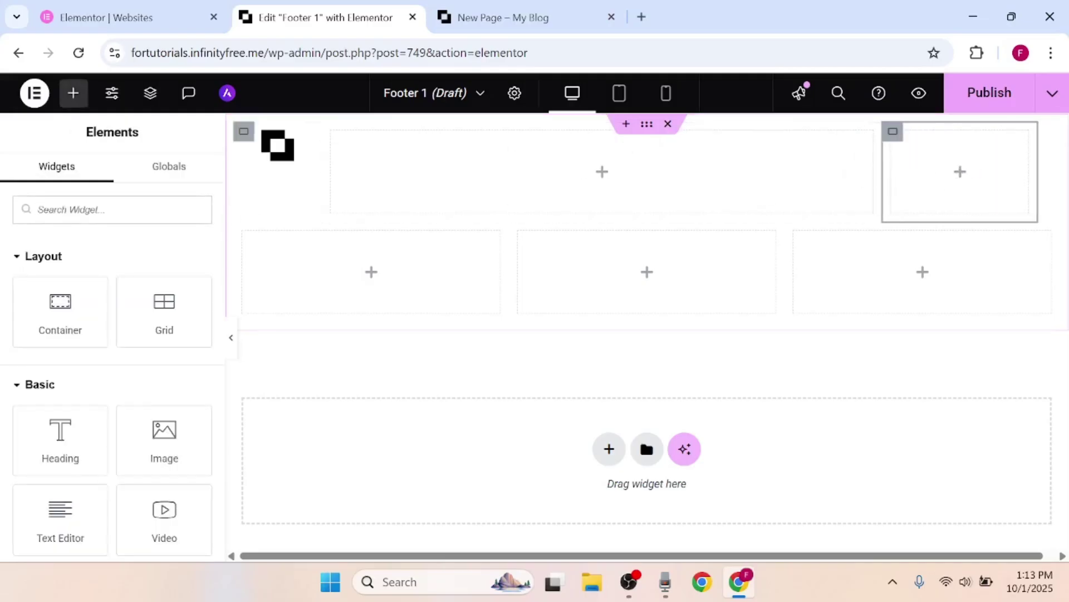
type("social")
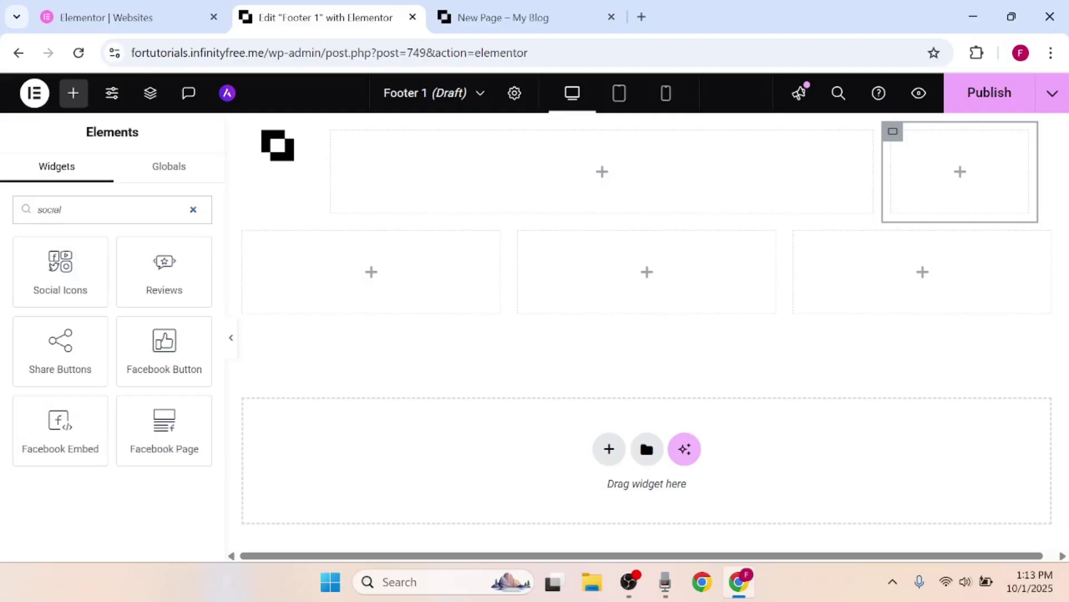
left_click_drag(41, 269, 949, 181)
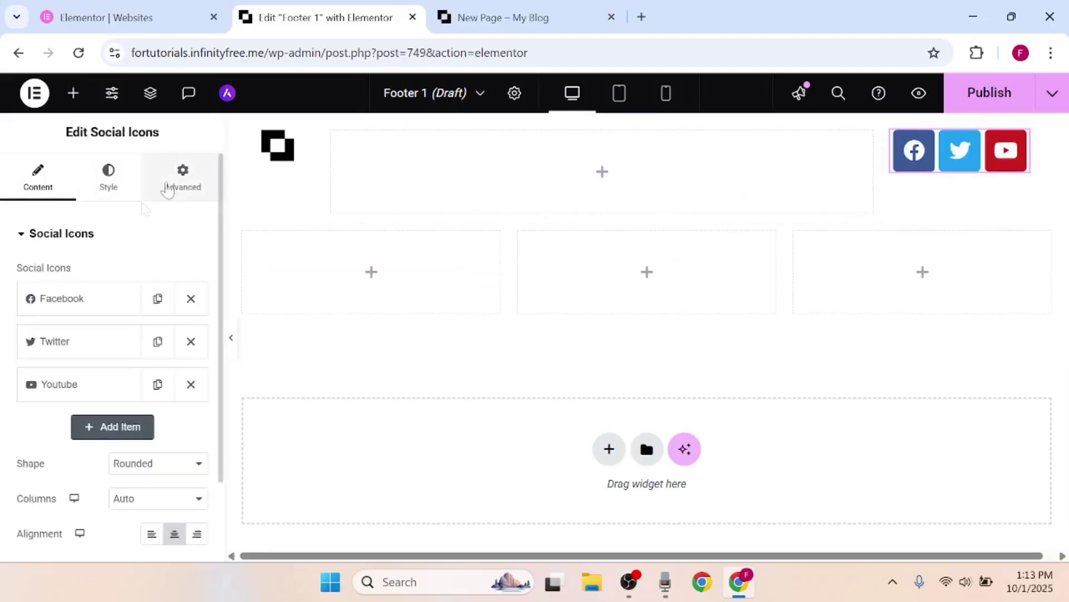
- Set the size of the social icons to 22 px
left_click(173, 187)
left_click(127, 188)
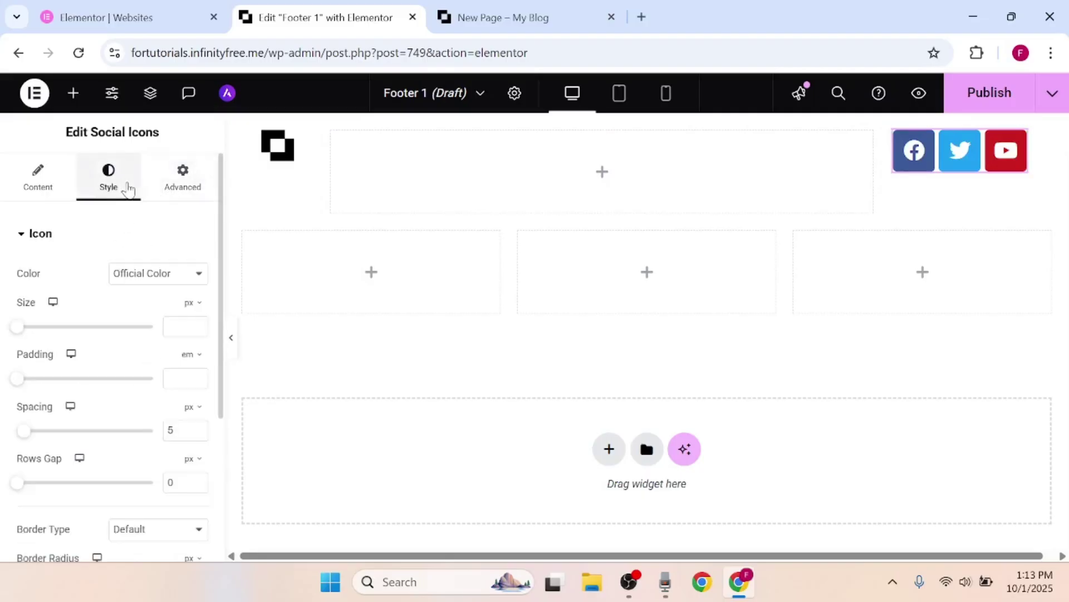
left_click_drag(10, 333, 24, 330)
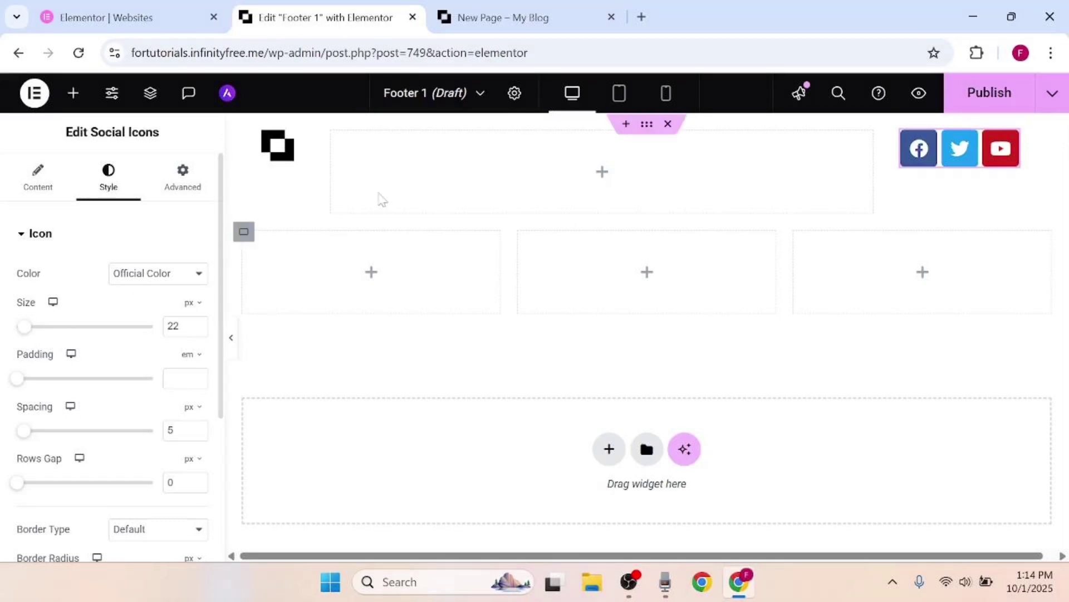
- Place a Text Editor widget in the wide middle cell of the upper row
left_click(601, 172)
type("text")
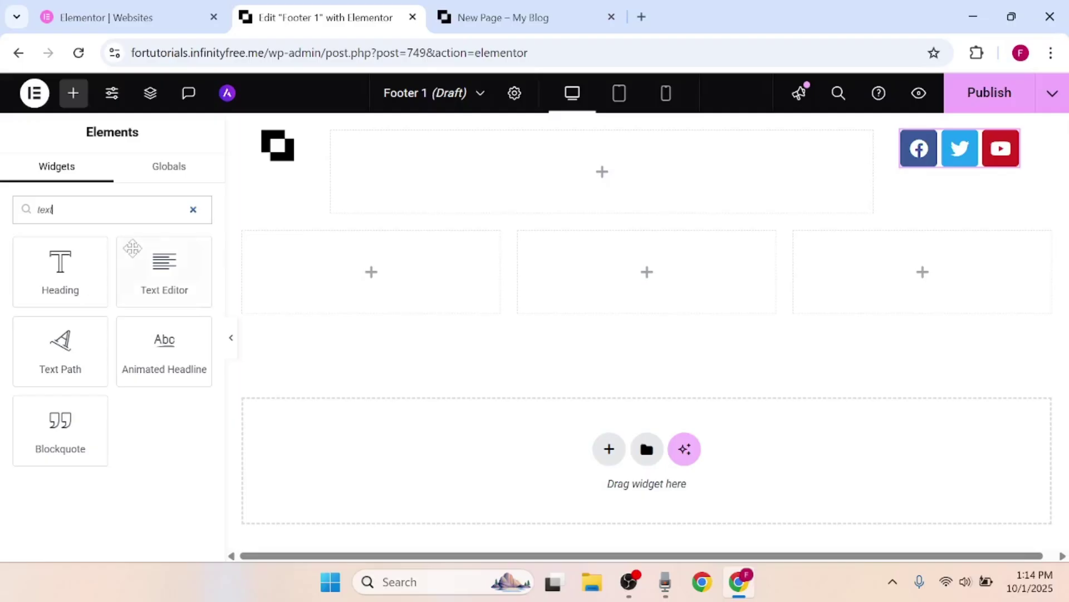
left_click_drag(133, 248, 566, 184)
- Replace the placeholder text with the pasted phone number, street address and "Mon-Fri 9:00AM - 5:00PM", and join them into one line
scroll(162, 390, "down", 2)
key("ctrl+a")
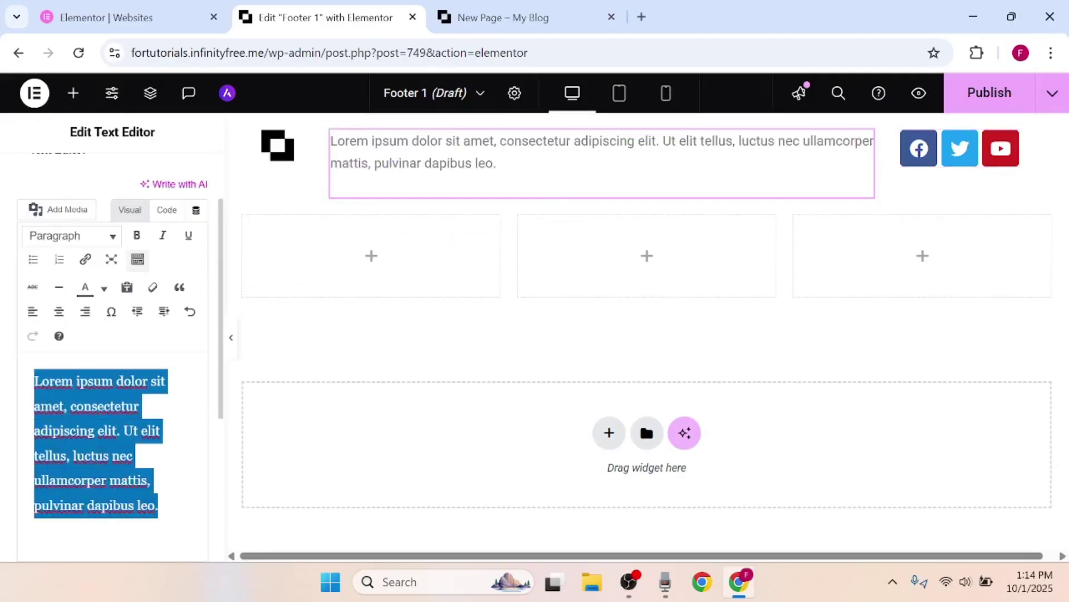
key("ctrl+v")
left_click(35, 406)
key("BackSpace")
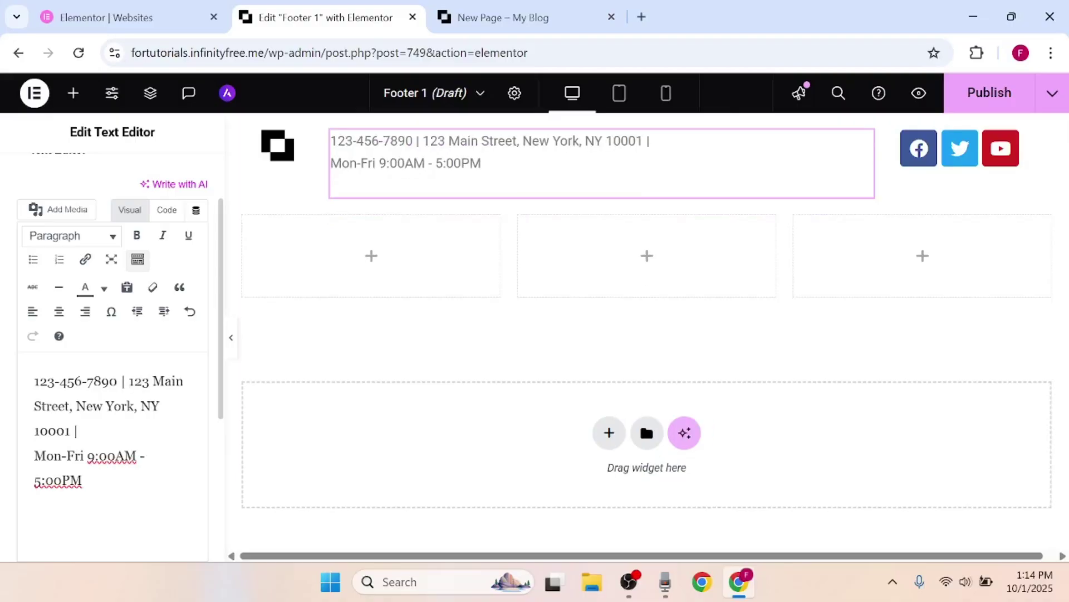
key("BackSpace")
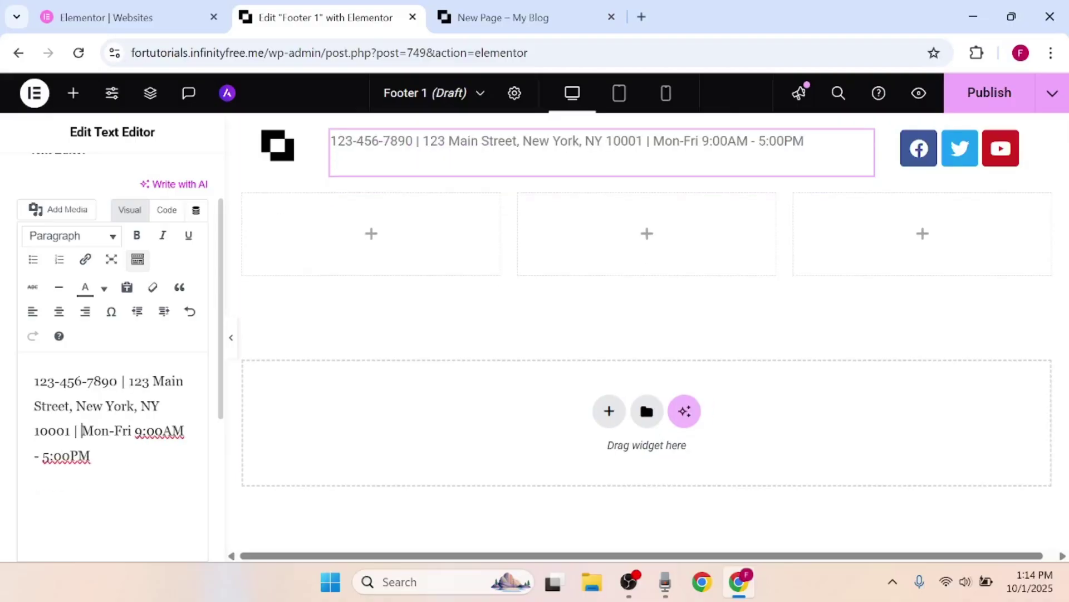
- Centre-align the contact text in the upper row's middle cell
left_click(58, 316)
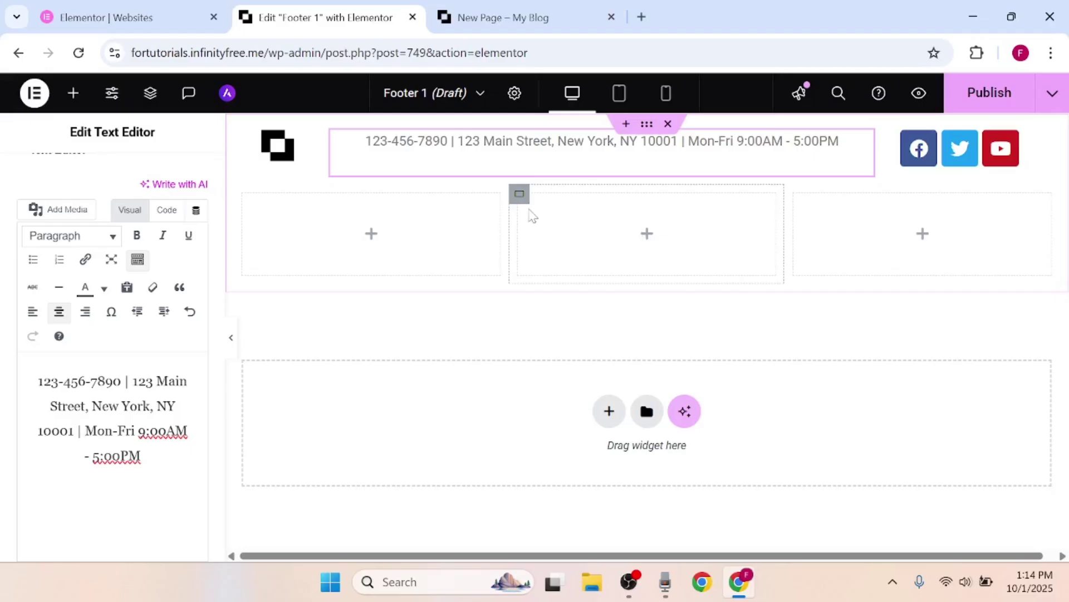
- Delete the surplus cells of the lower row and widen the remaining cell to about 97% of the row
left_click(519, 194)
key("Delete")
left_click_drag(501, 225, 1048, 236)
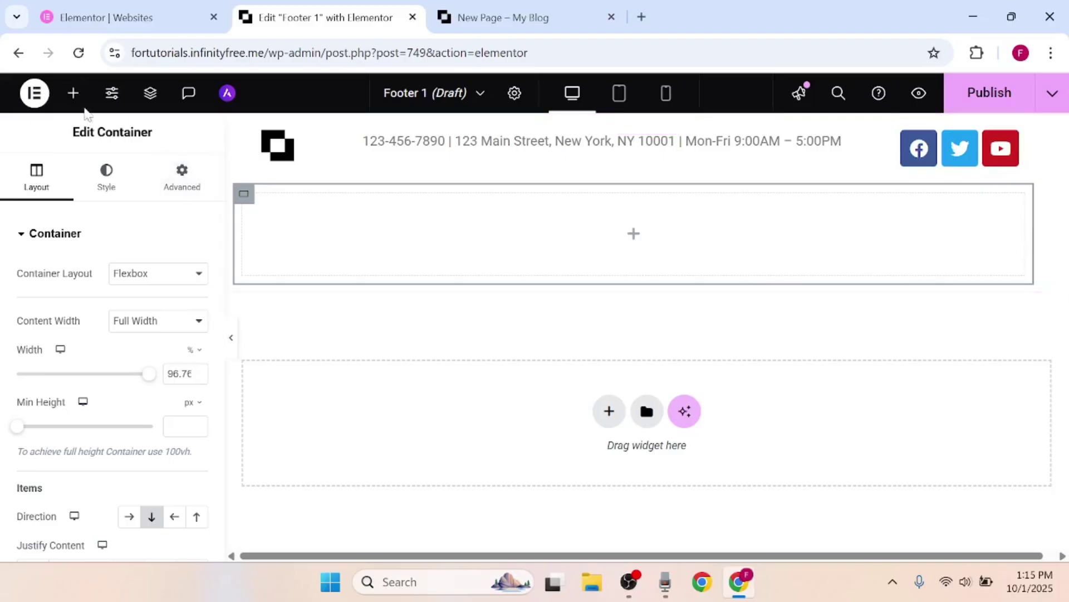
- Place a Heading widget in the lower row's cell with the title "All Rights Reserved"
left_click(73, 93)
left_click_drag(62, 267, 566, 234)
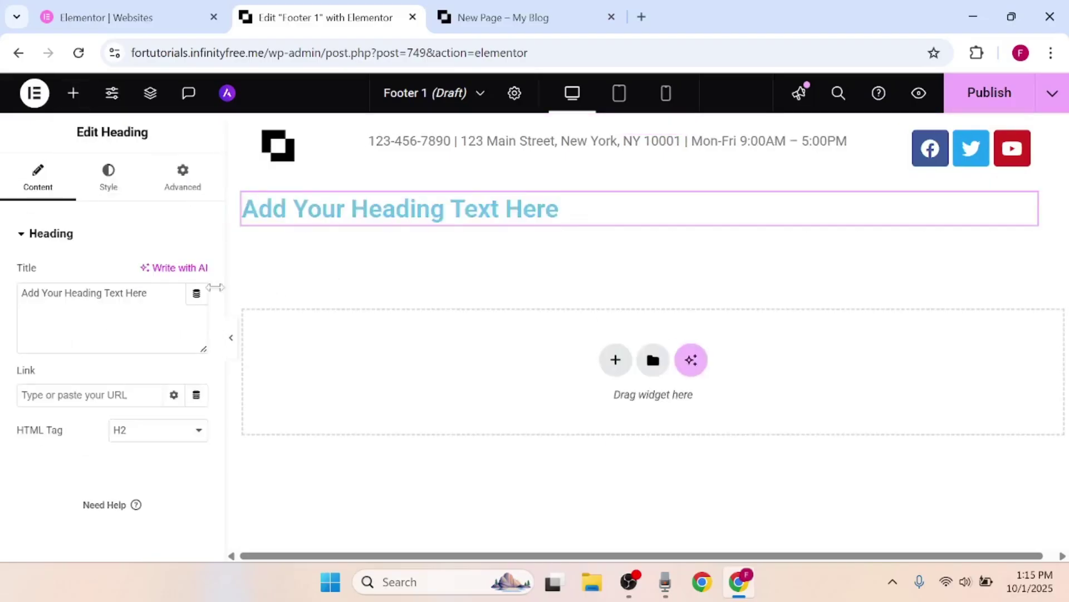
left_click_drag(206, 293, 20, 293)
type("All Rights Reserved")
- Centre the "All Rights Reserved" heading and reduce its font size
left_click(108, 187)
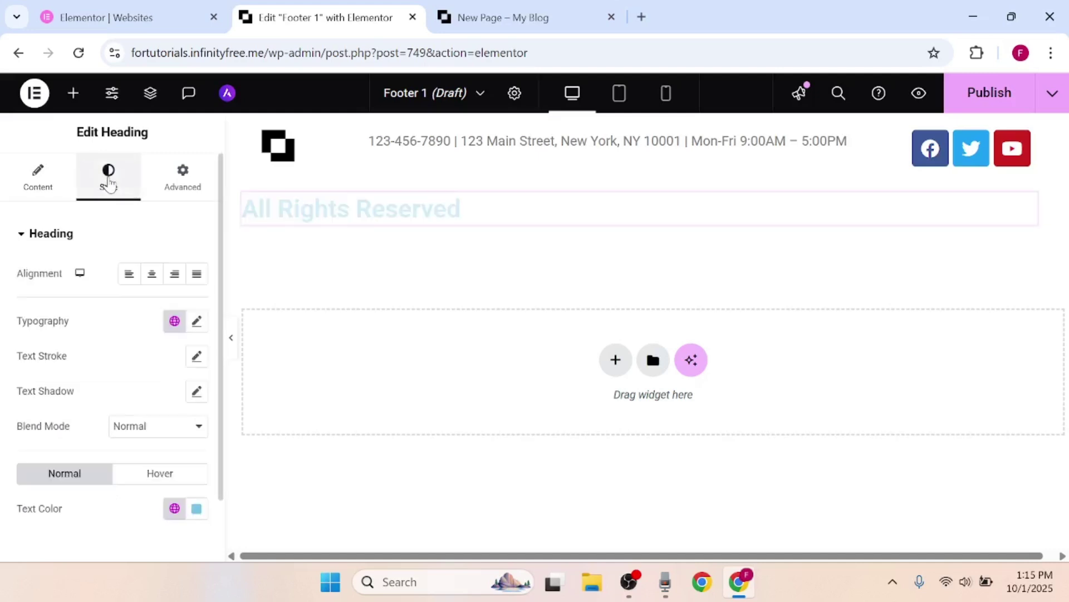
left_click(152, 273)
left_click(197, 321)
left_click_drag(27, 451, 35, 453)
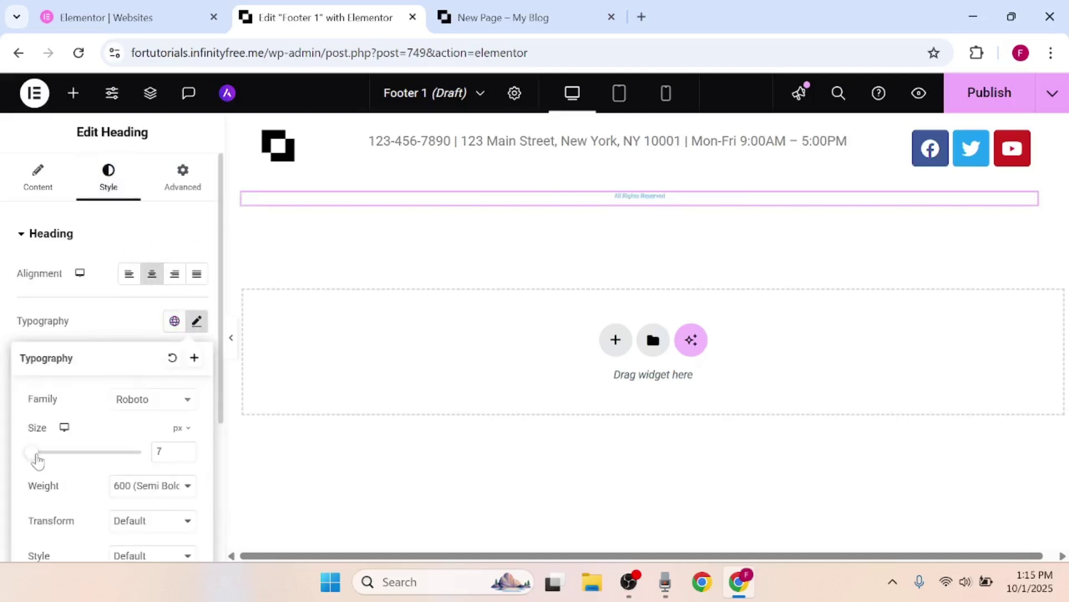
left_click(118, 315)
- Set the text color of the "All Rights Reserved" heading to white
left_click(195, 510)
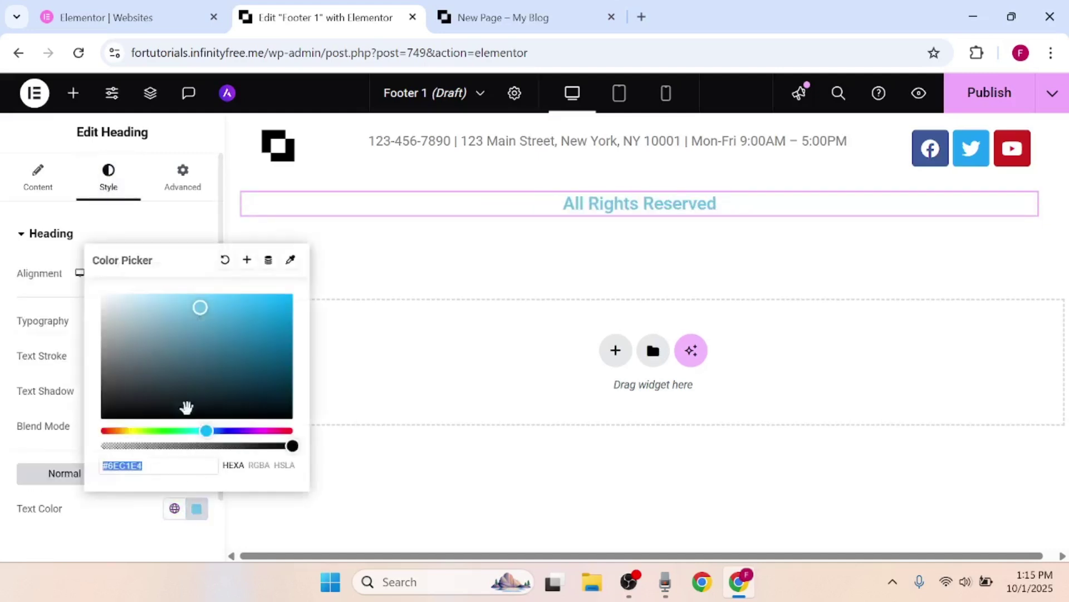
left_click_drag(186, 406, 100, 291)
- Give the lower row's container a classic background in the blue color #308DB5
left_click(243, 193)
left_click(129, 308)
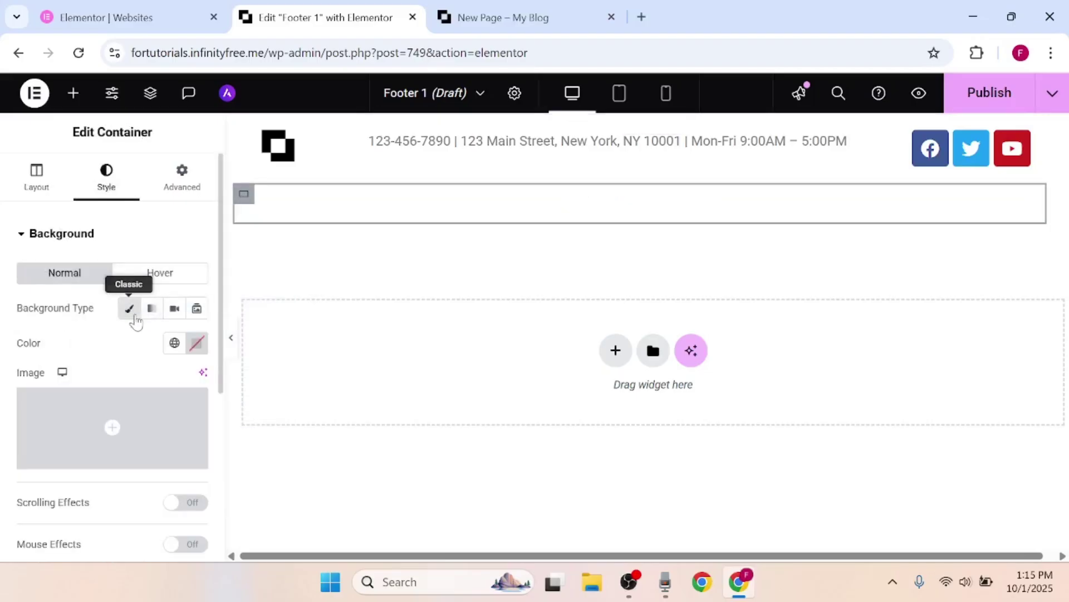
left_click(198, 343)
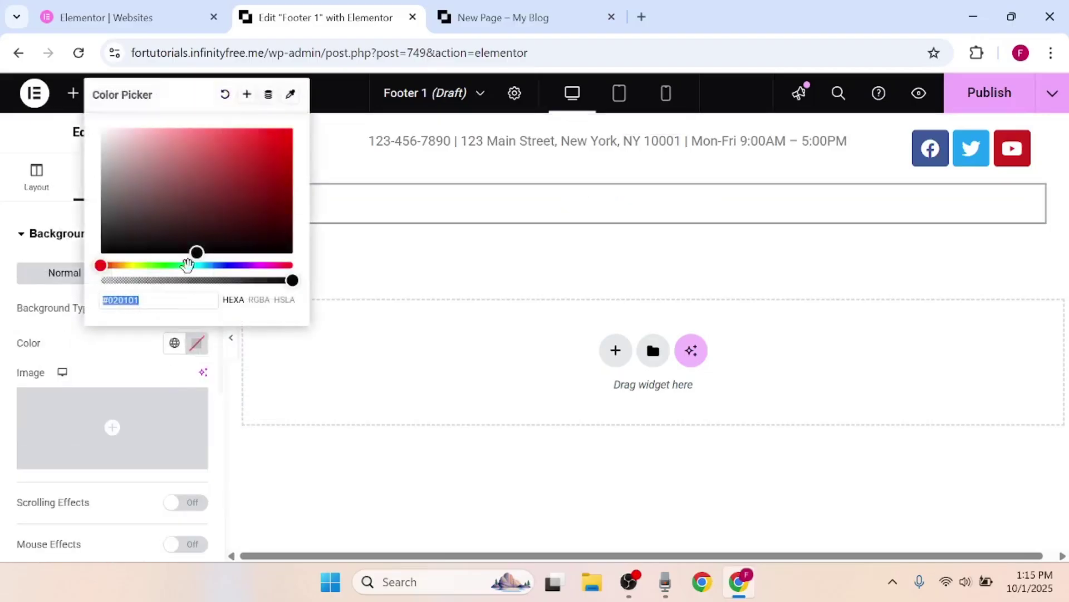
type("#308DB5")
left_click(687, 290)
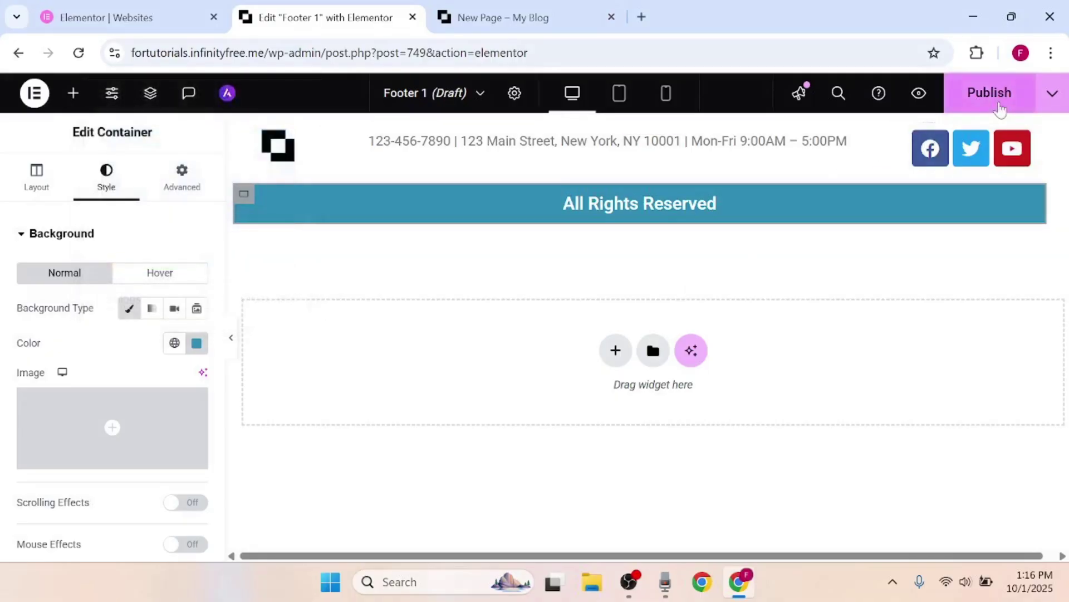
- Publish the footer and open the Footer 1 template's settings from the UAE Header & Footer list
left_click(999, 106)
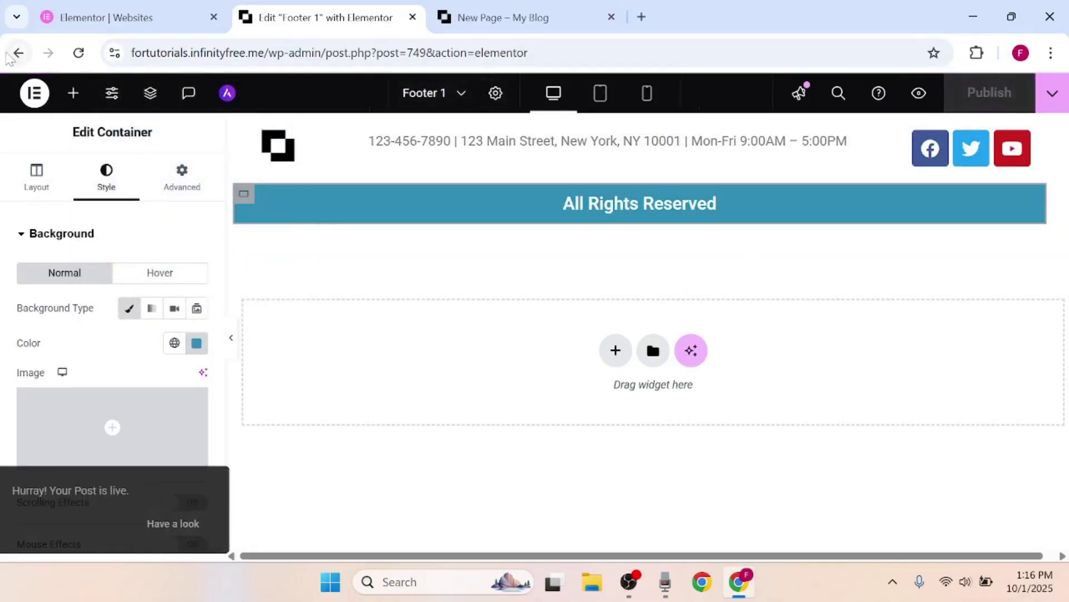
left_click(17, 53)
left_click(49, 435)
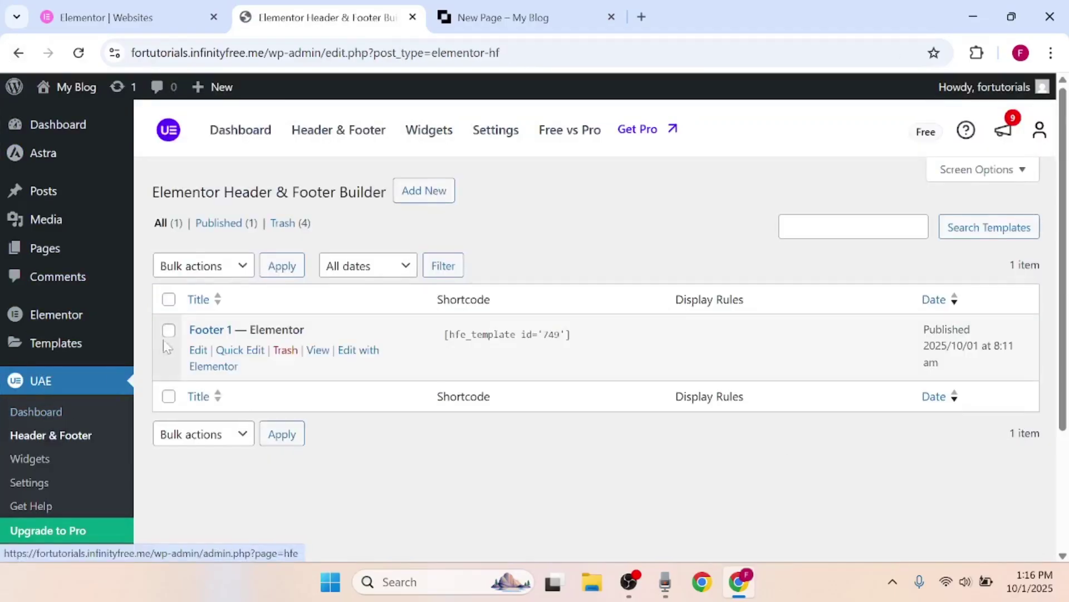
left_click(220, 331)
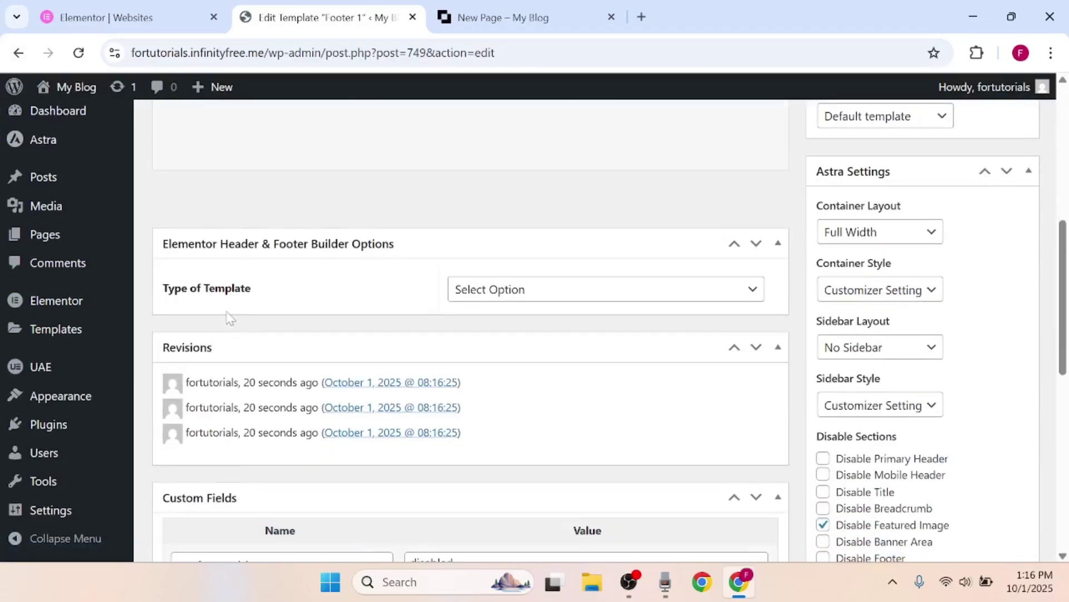
- Set the template type to Footer with display on Entire Website, and update the template
left_click(551, 295)
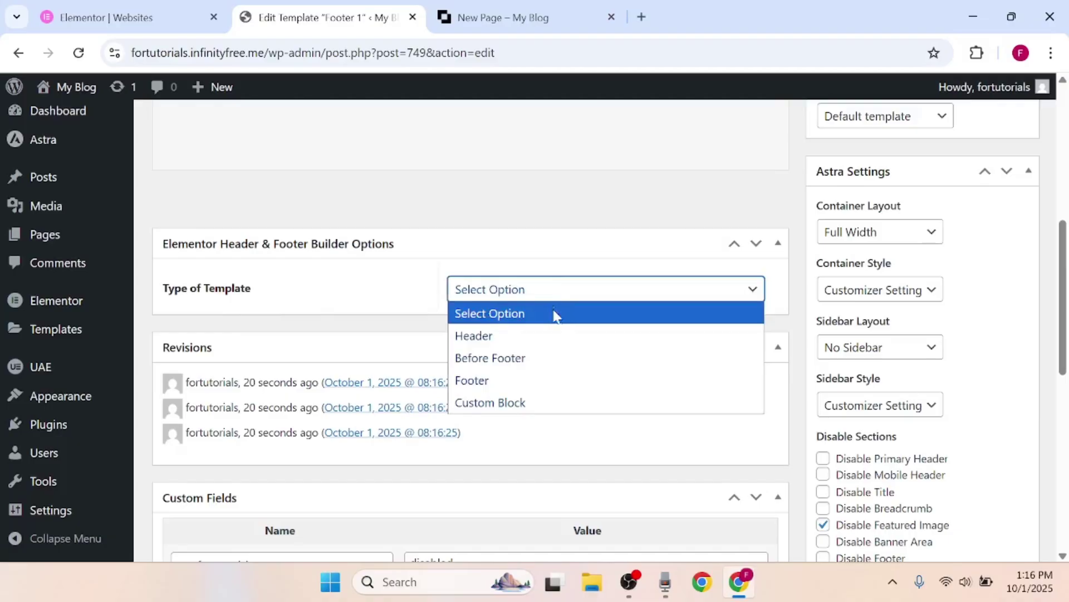
left_click(557, 383)
scroll(557, 383, "down", 2)
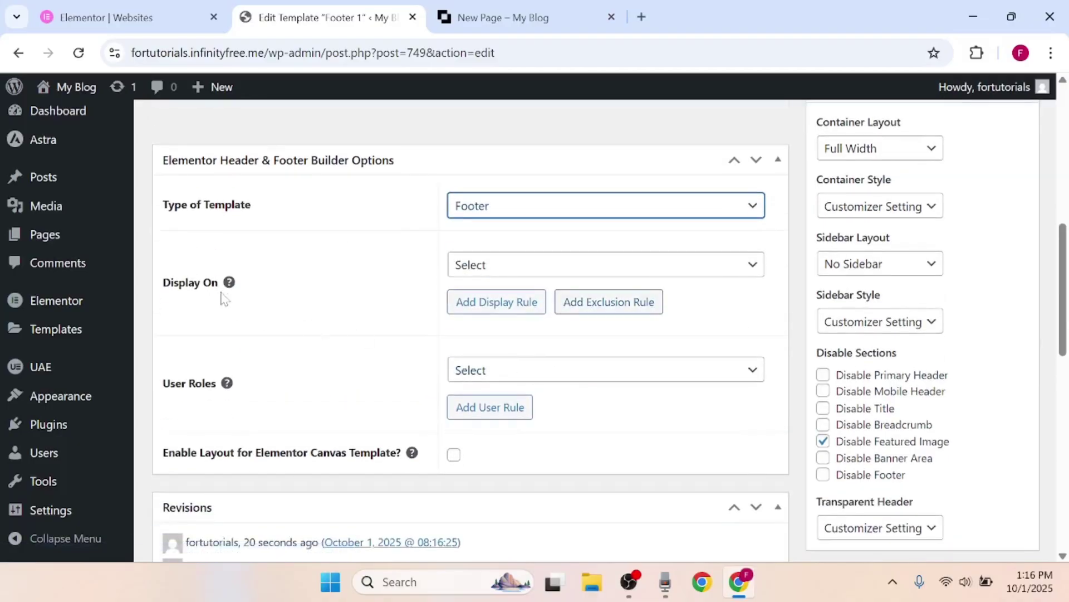
left_click(505, 272)
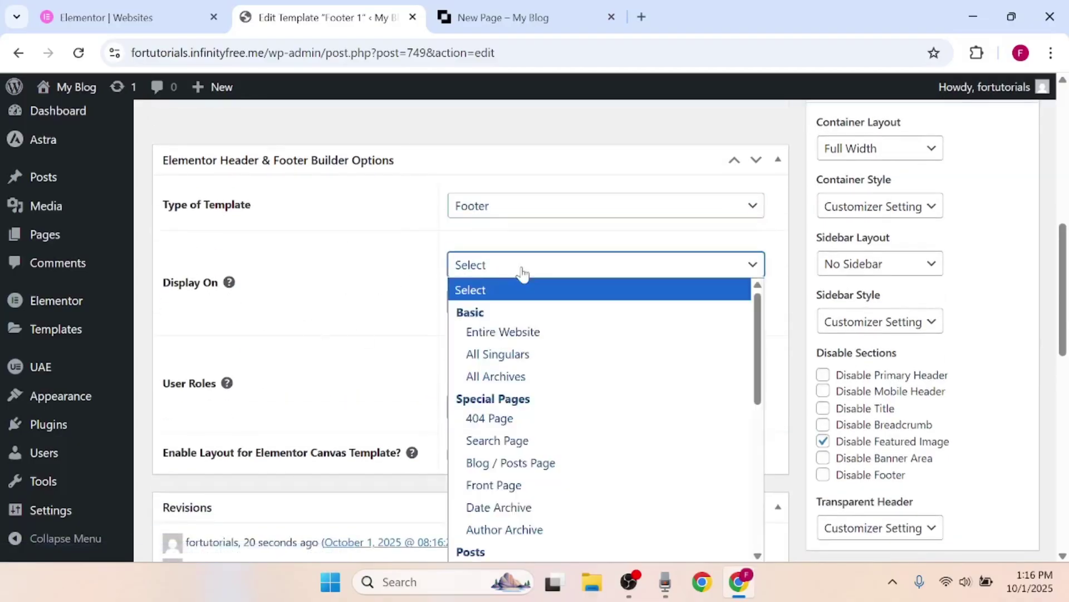
left_click(532, 334)
scroll(529, 342, "up", 6)
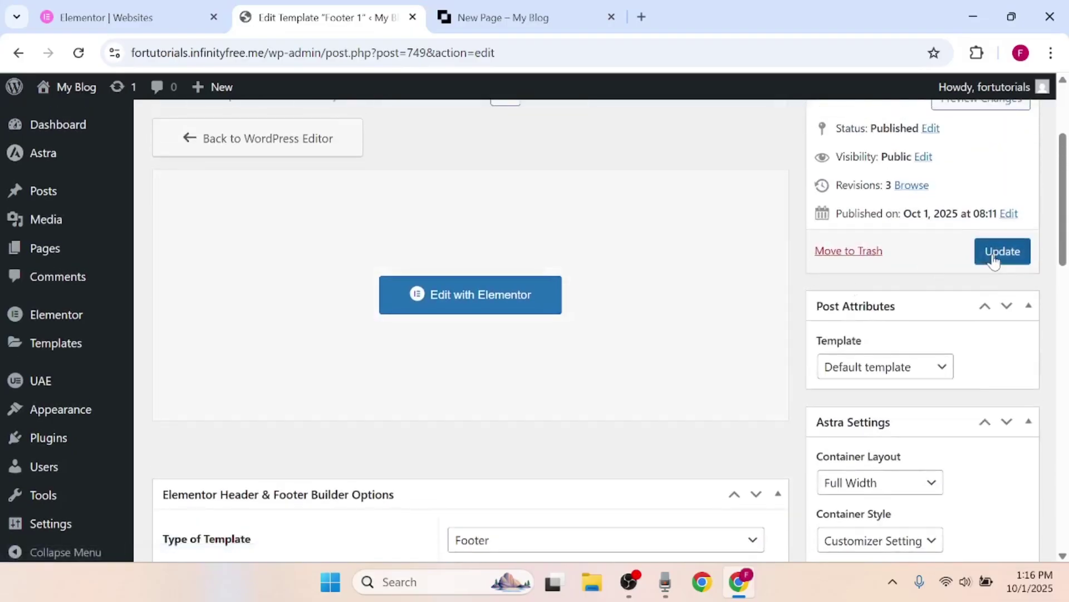
left_click(995, 259)
- Reload the open New Page site tab and check the footer at the end of the page
left_click(543, 16)
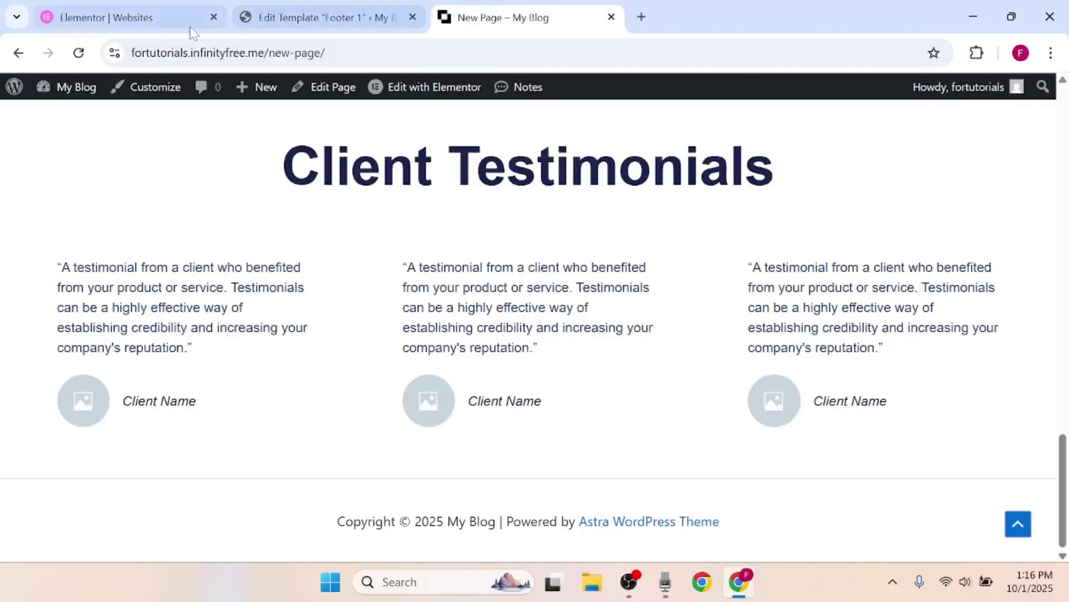
left_click(79, 53)
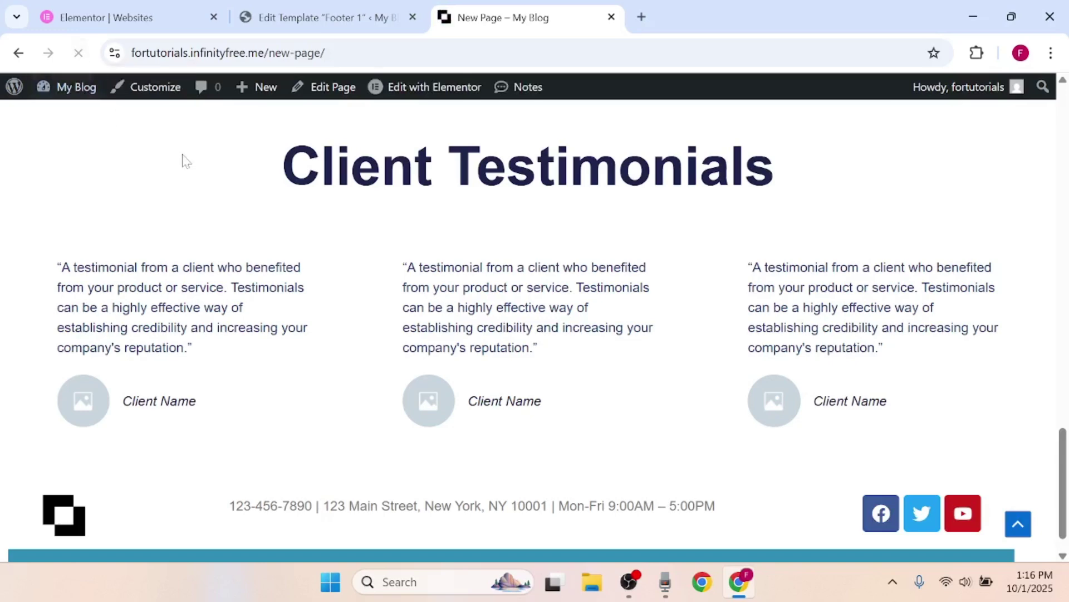
scroll(331, 251, "down", 1)
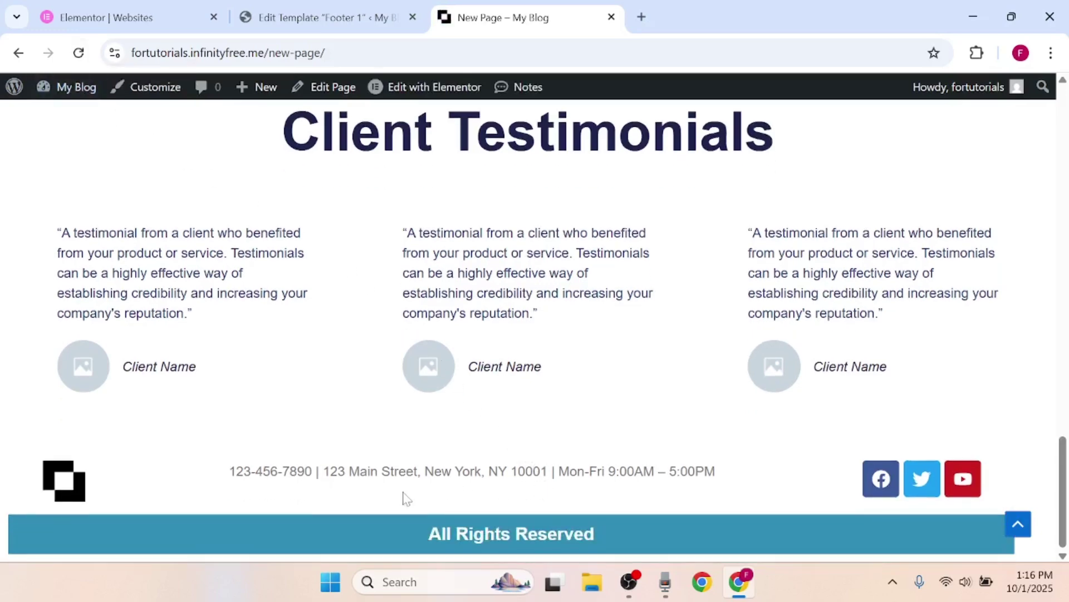